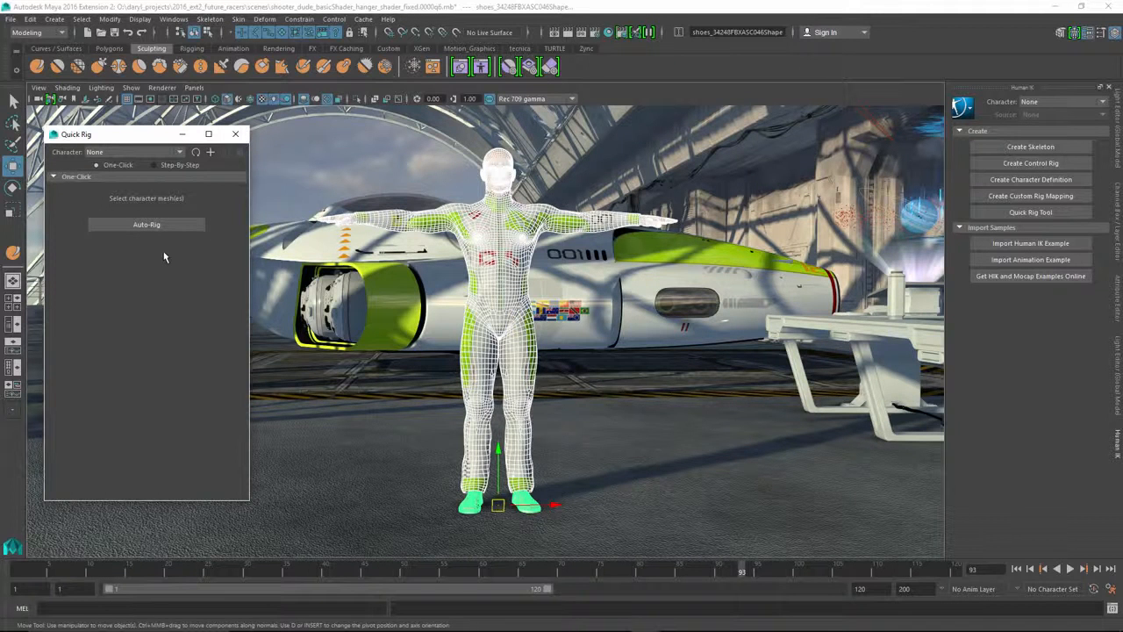
Set Quick Rig to Step-By-Step mode, add the selected character meshes to its geometry list, and deselect the meshes in the scene.
click(153, 165)
key(f)
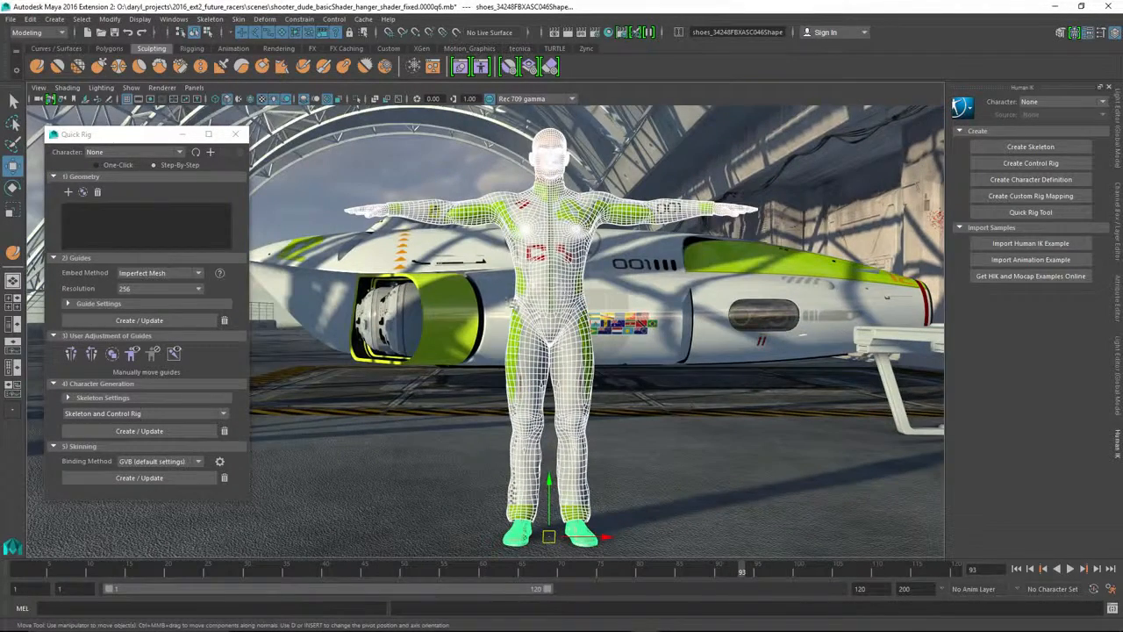
click(69, 192)
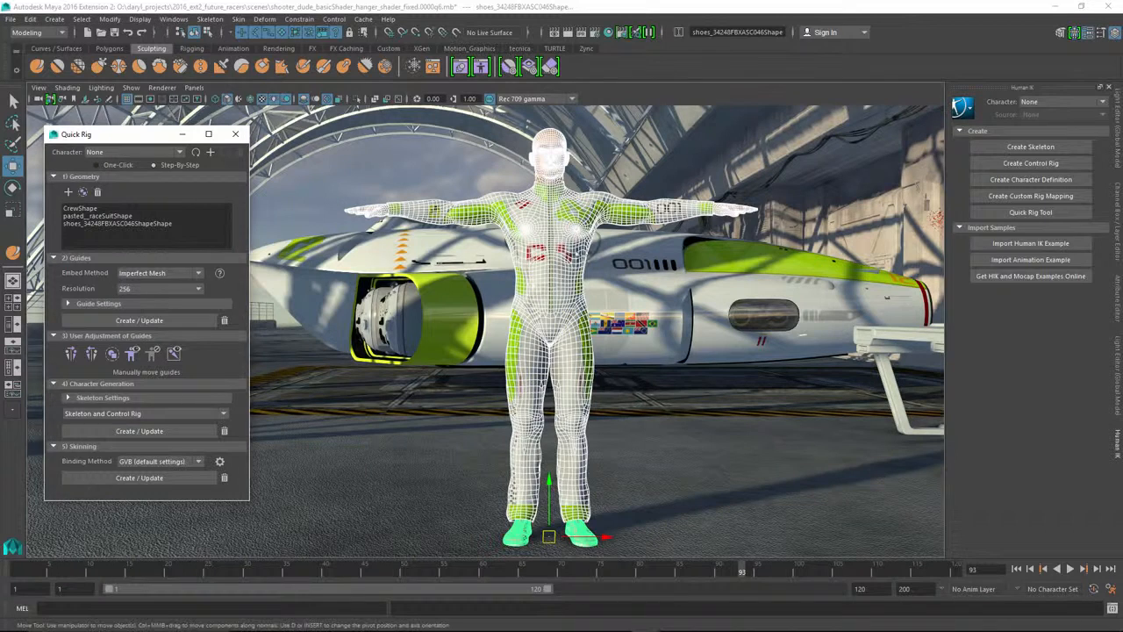
click(386, 194)
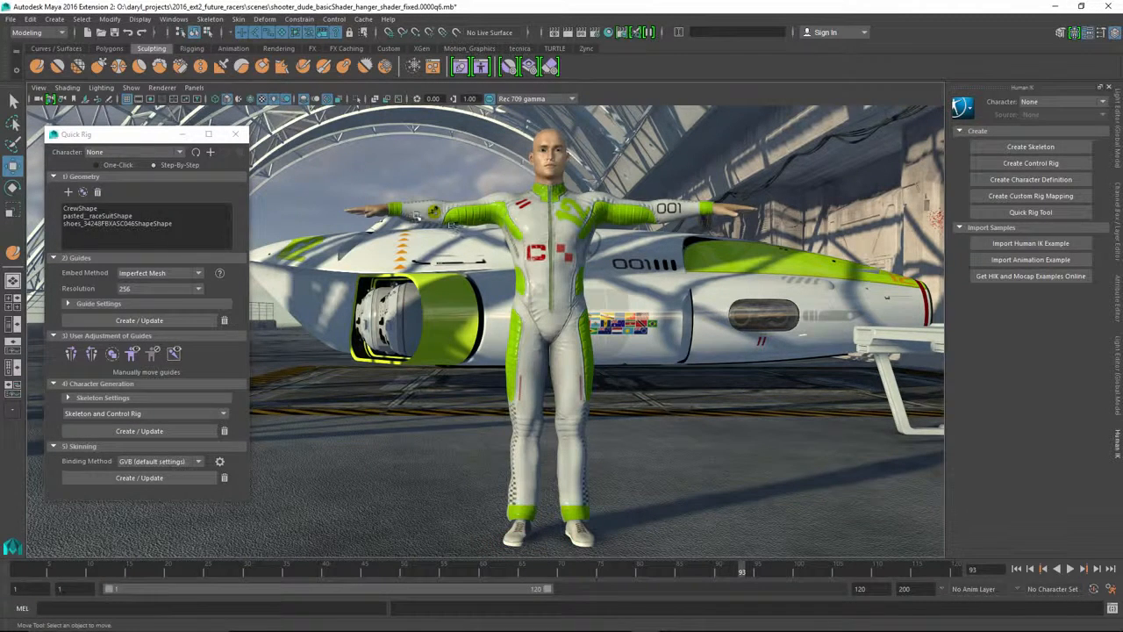
Review the available embed methods and read the description of the Imperfect Mesh method.
click(161, 277)
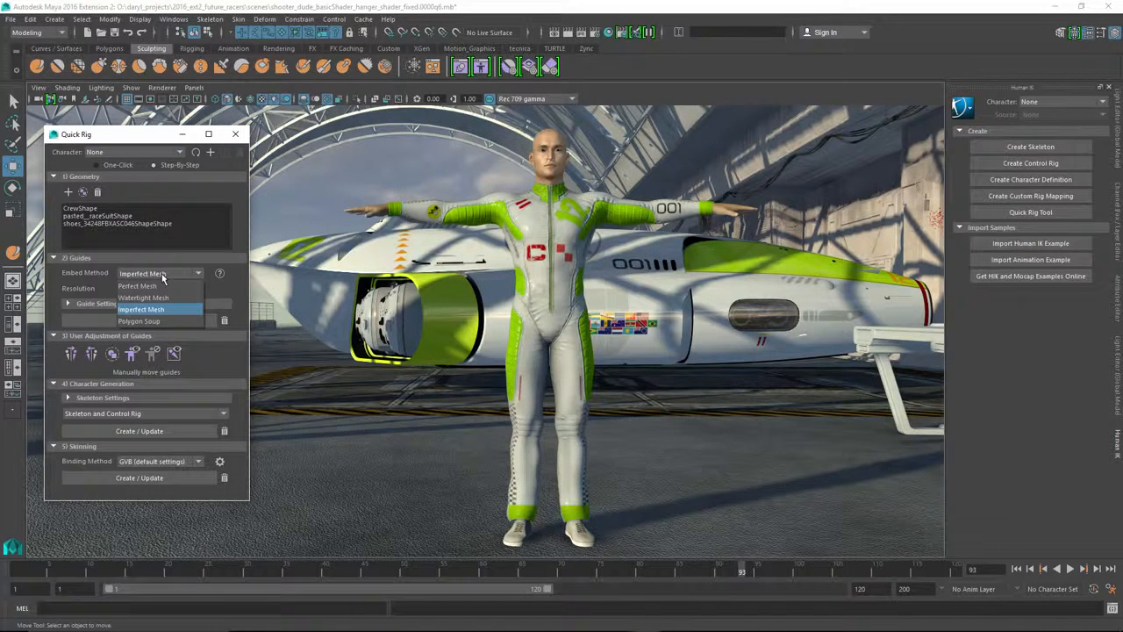
click(231, 288)
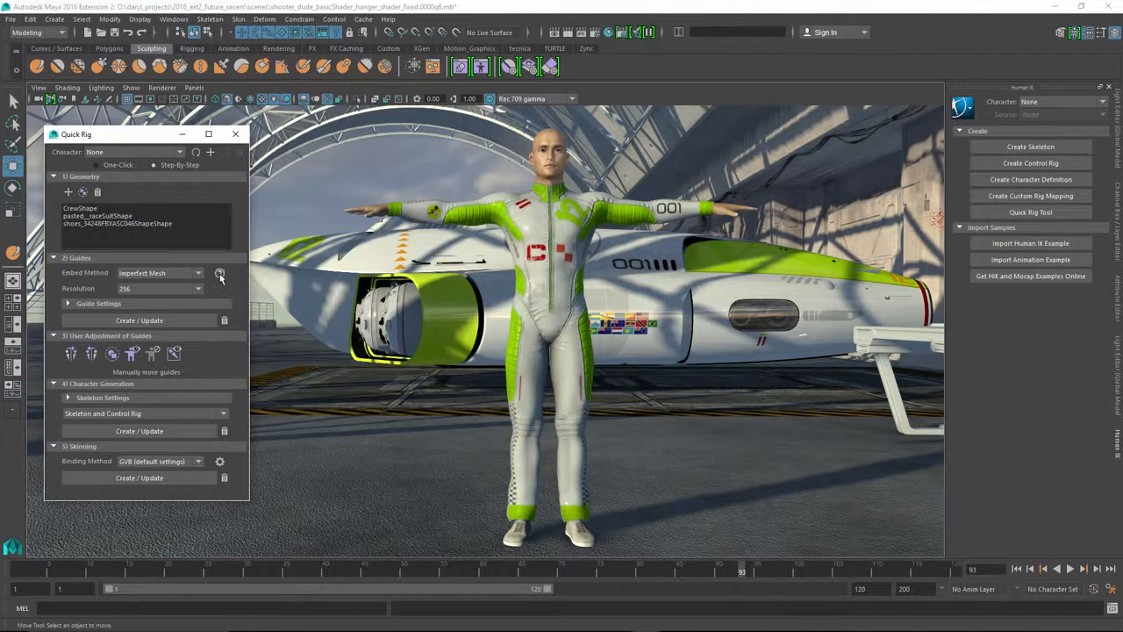
click(220, 274)
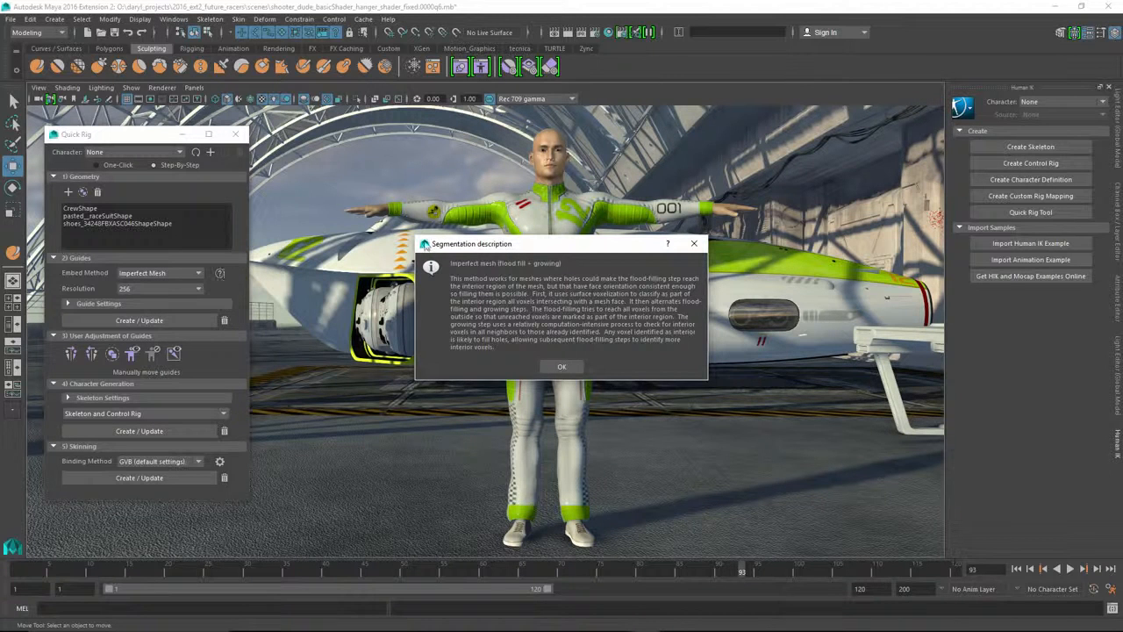
click(694, 245)
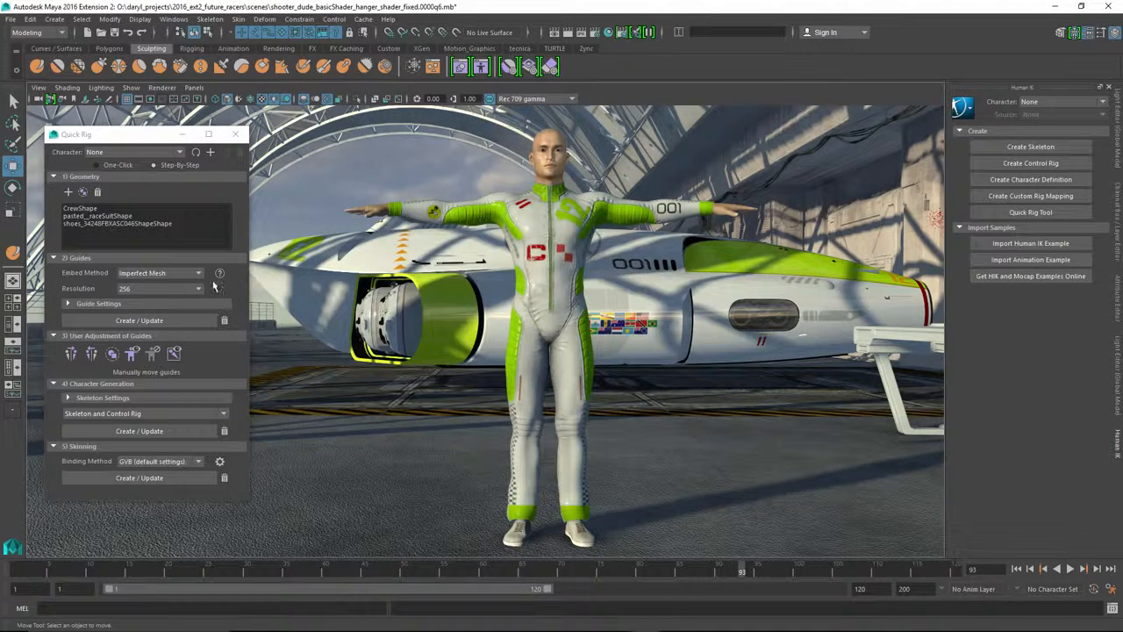
Generate the rig guides from the listed meshes using the guide settings and move the shoulders guide slightly up the spine.
click(69, 304)
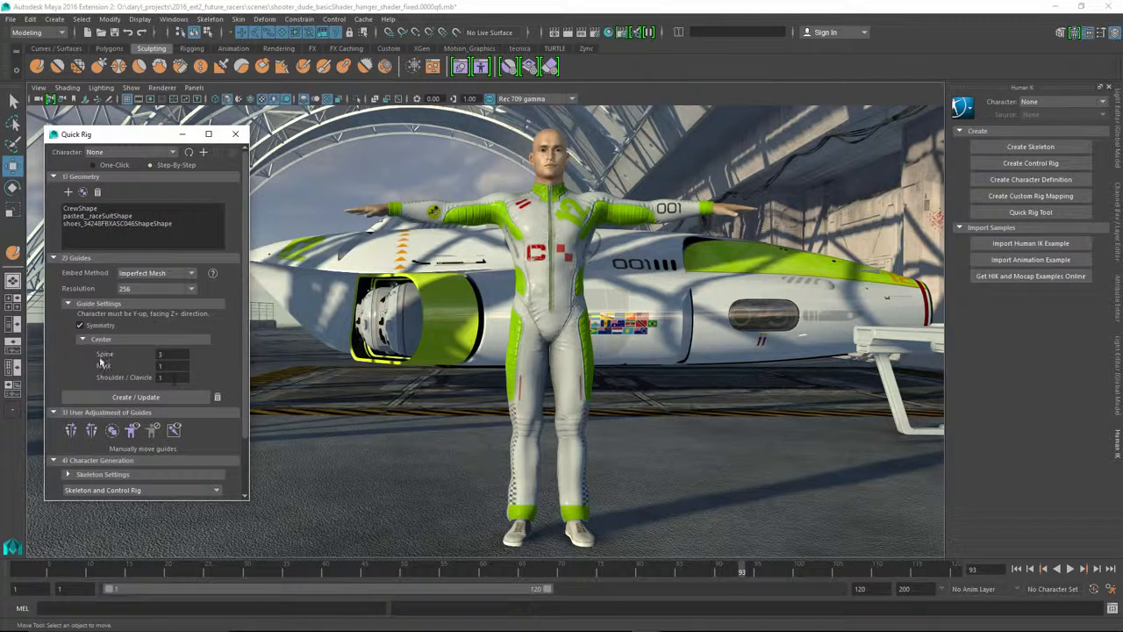
click(149, 397)
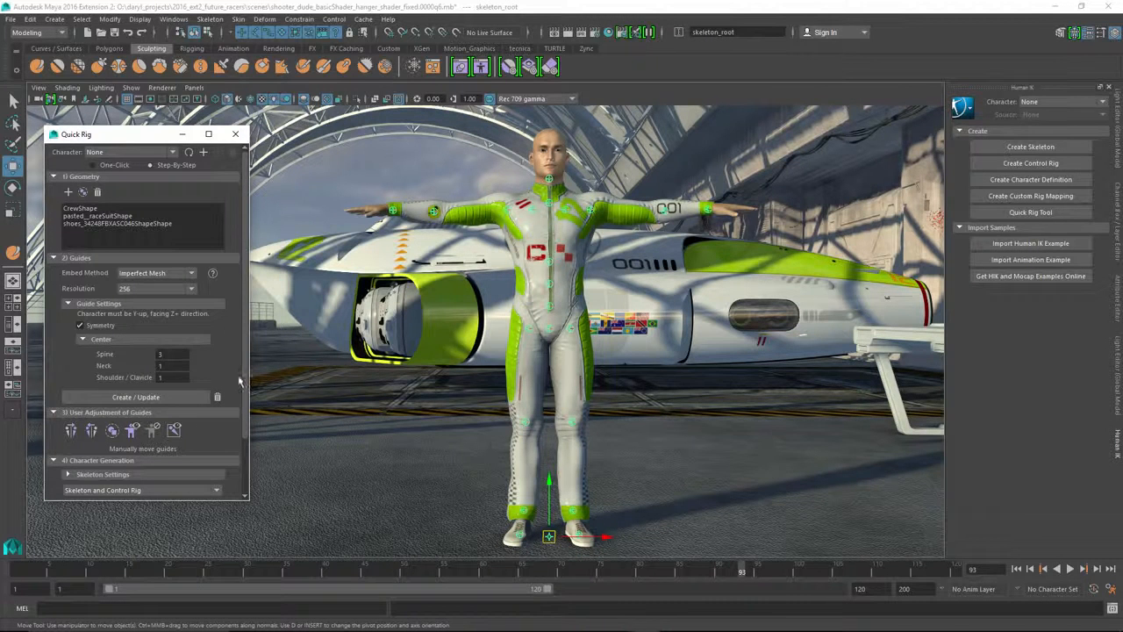
scroll(242, 377, down, 2)
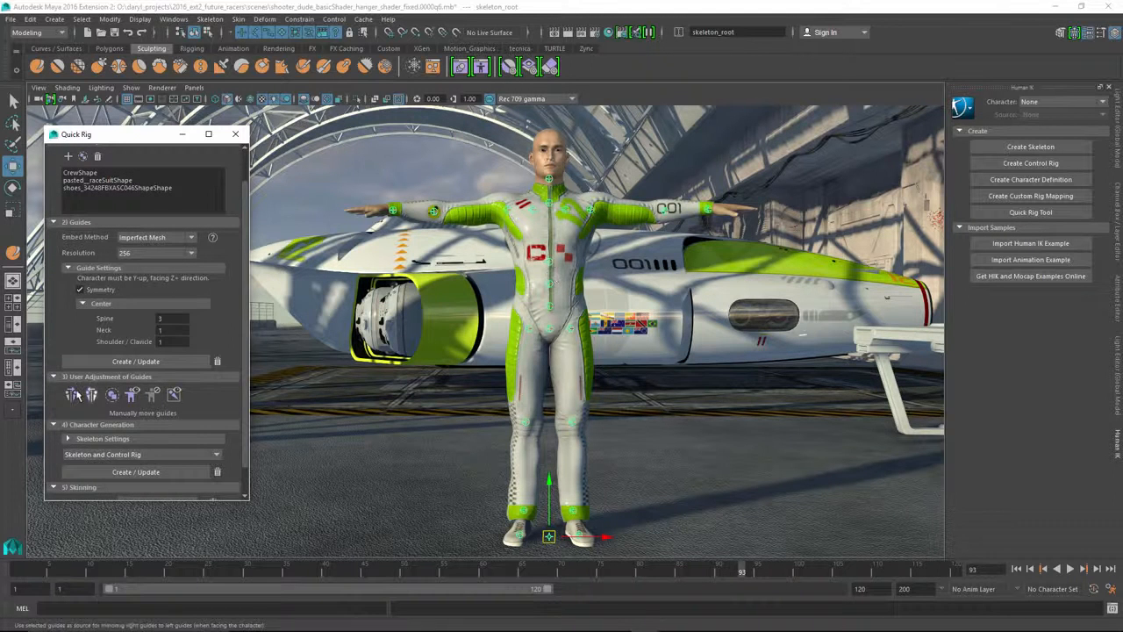
click(550, 259)
drag(551, 202, 550, 188)
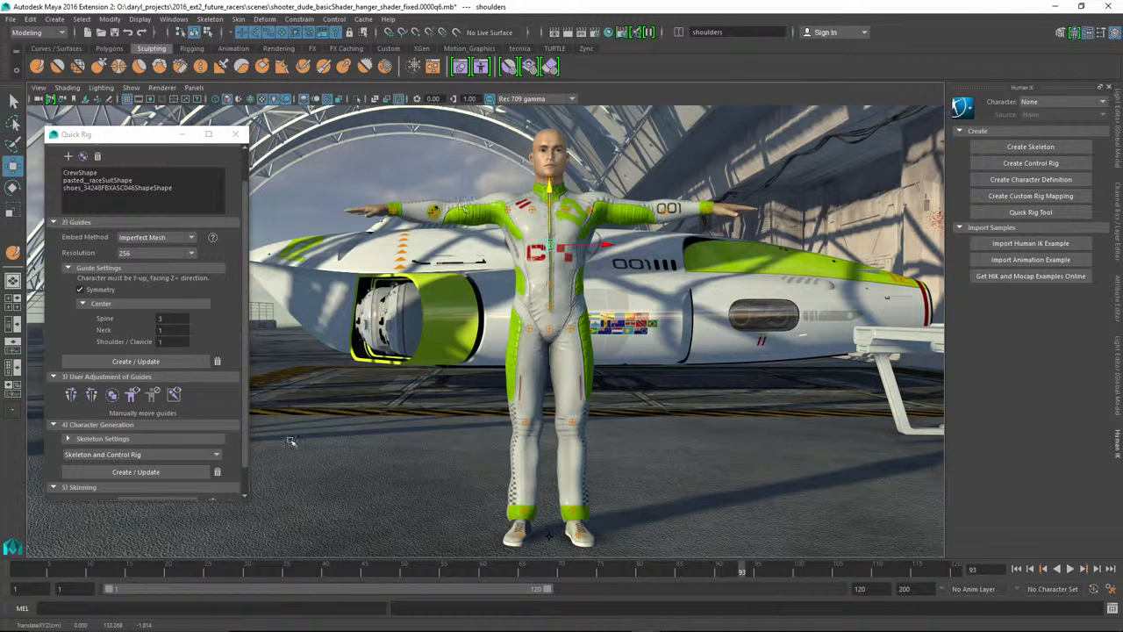
Generate the character from the guides with the Skeleton and Control Rig option.
click(243, 342)
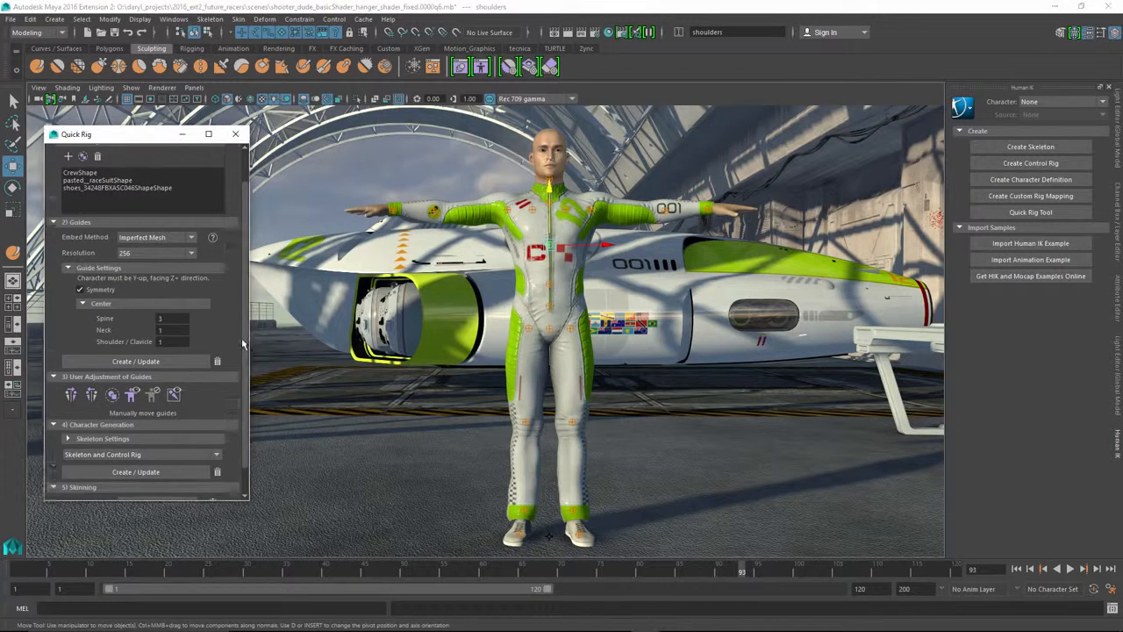
scroll(241, 336, down, 2)
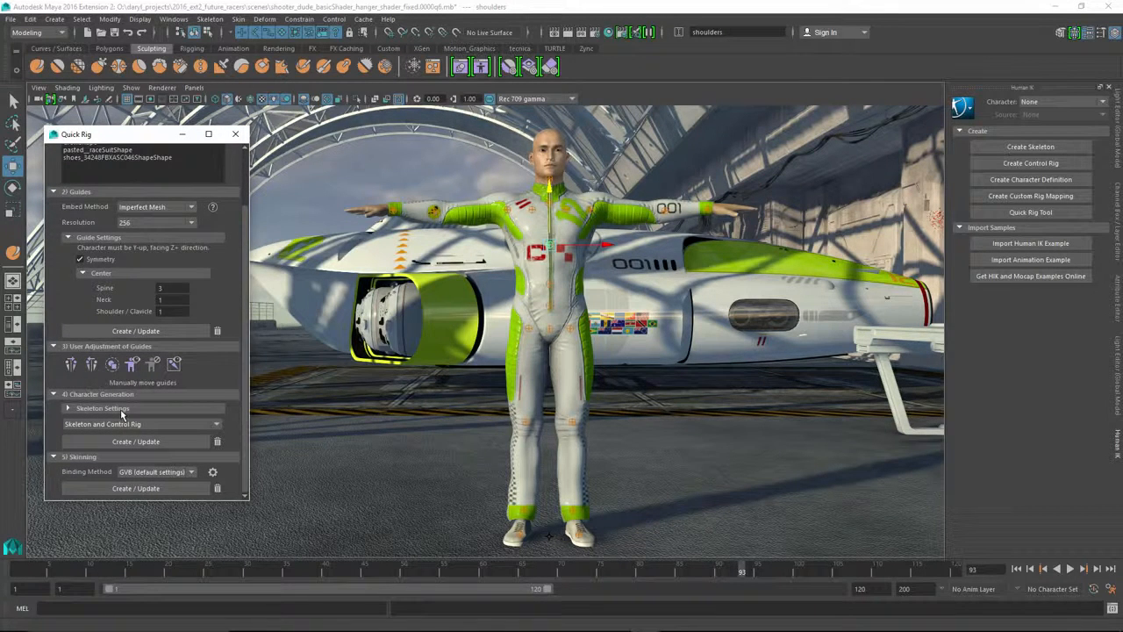
click(146, 424)
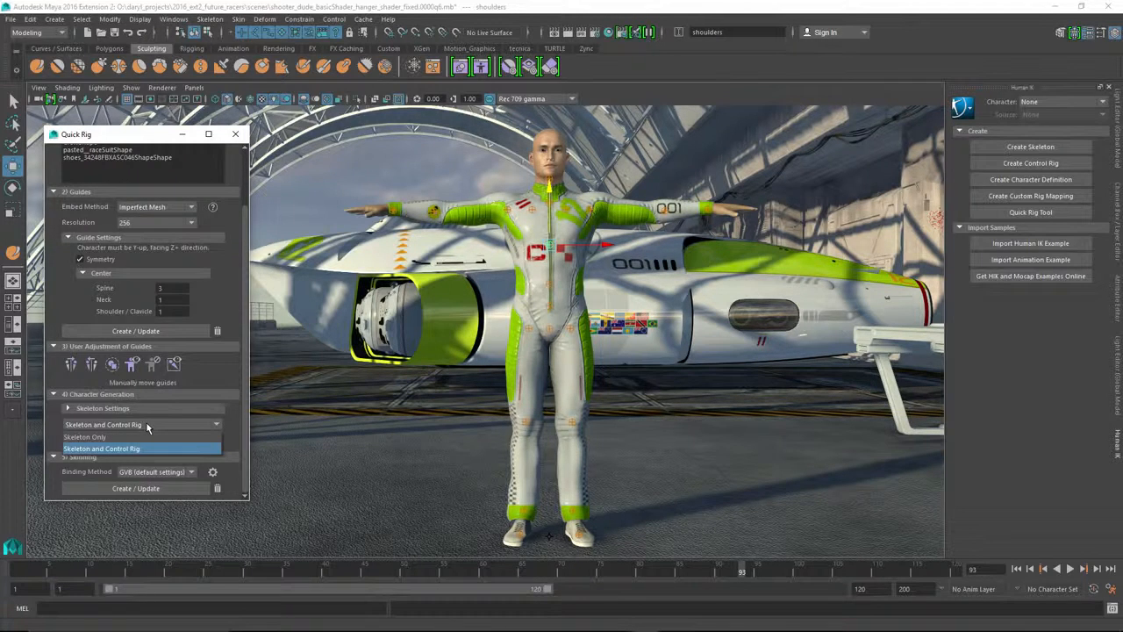
click(164, 448)
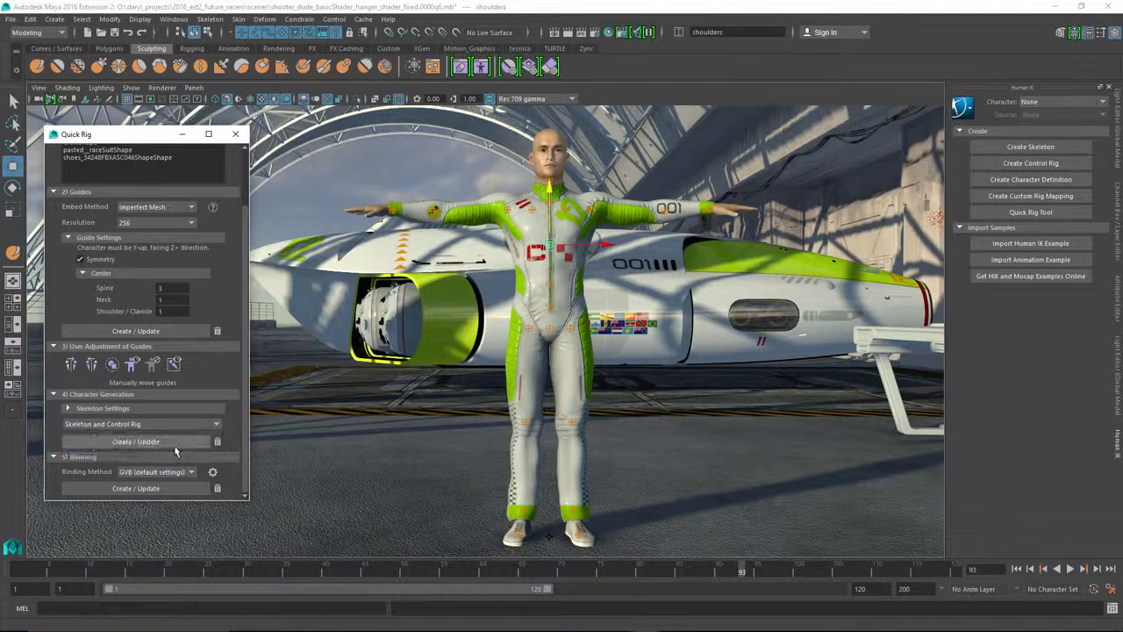
click(164, 443)
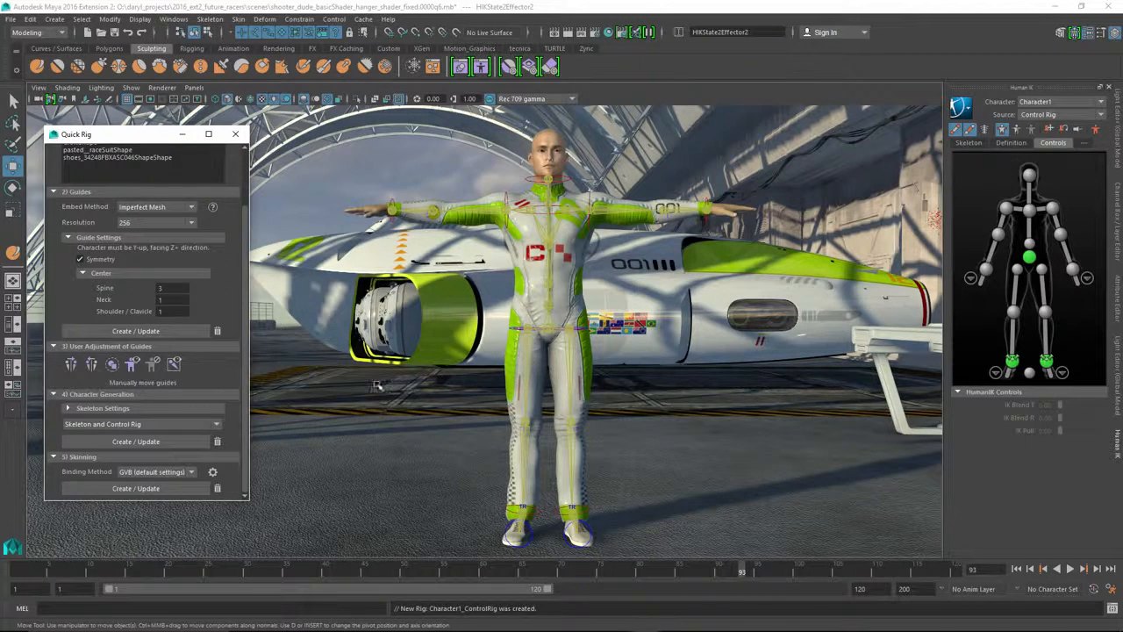
Skin the character meshes to the skeleton using the GVB (default settings) binding method.
click(166, 475)
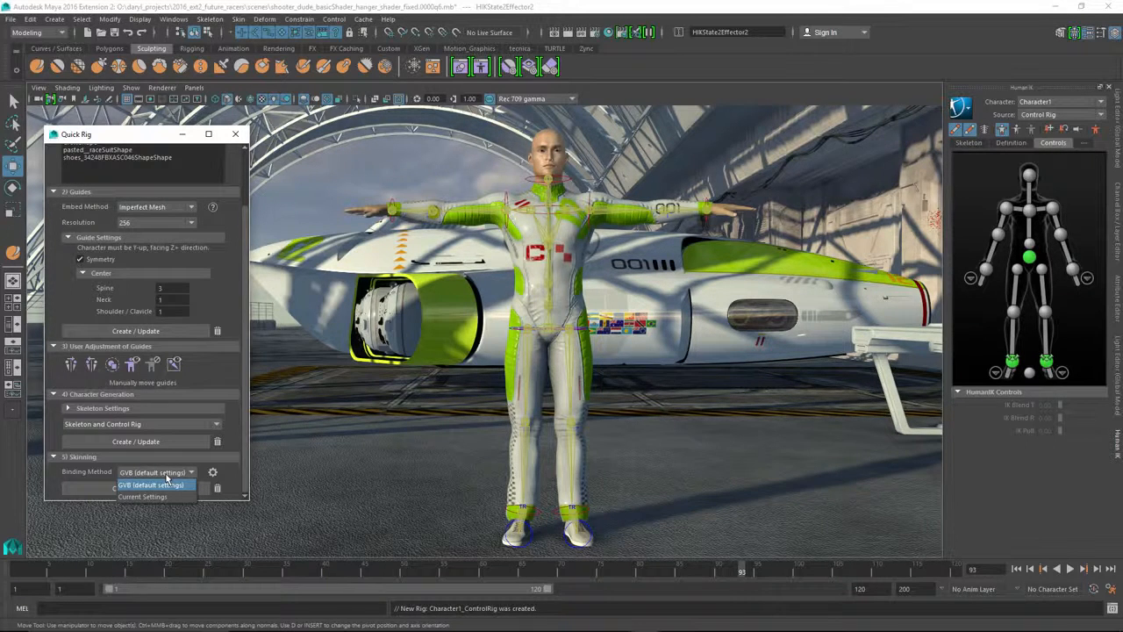
click(227, 476)
click(198, 481)
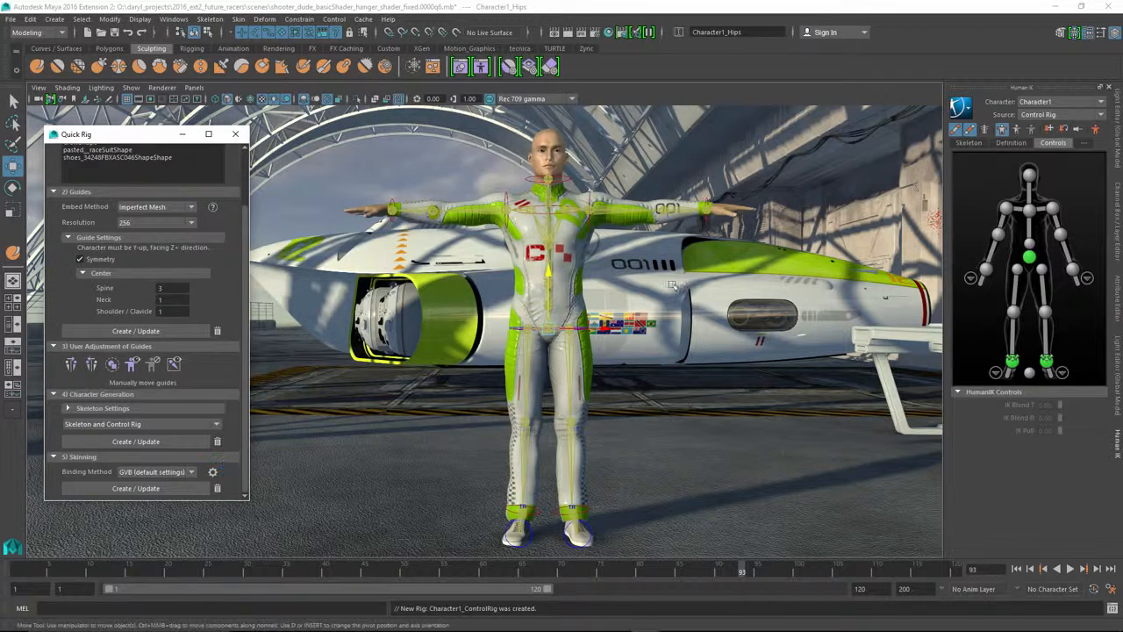
Test the skinning by pulling the right wrist effector down toward the hip, and return the character to its stance pose.
click(984, 270)
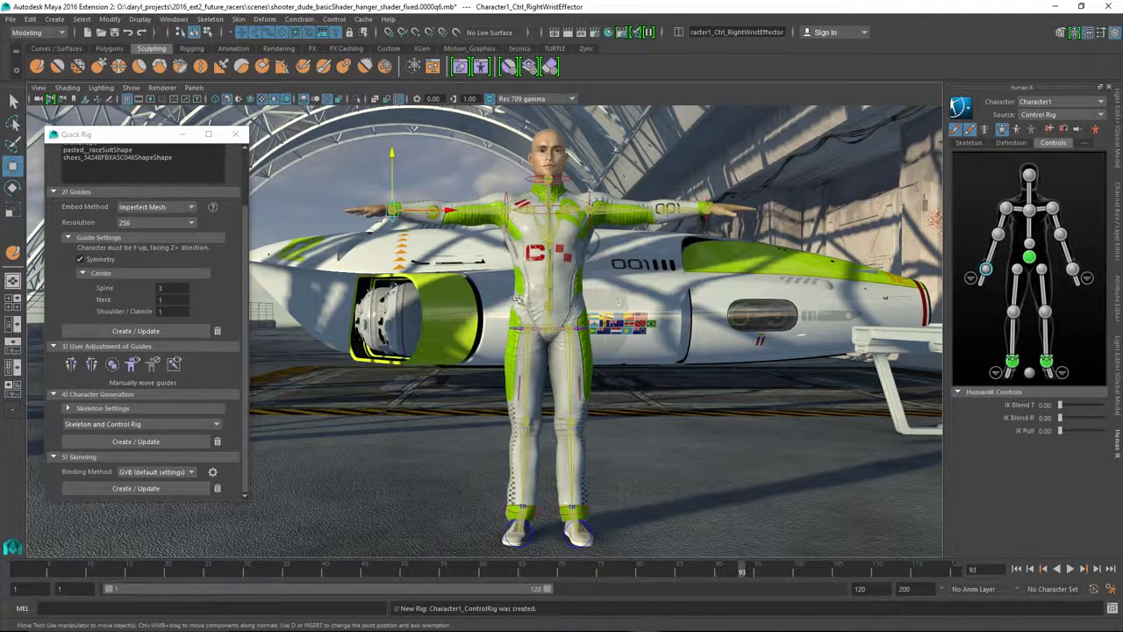
drag(394, 214, 481, 269)
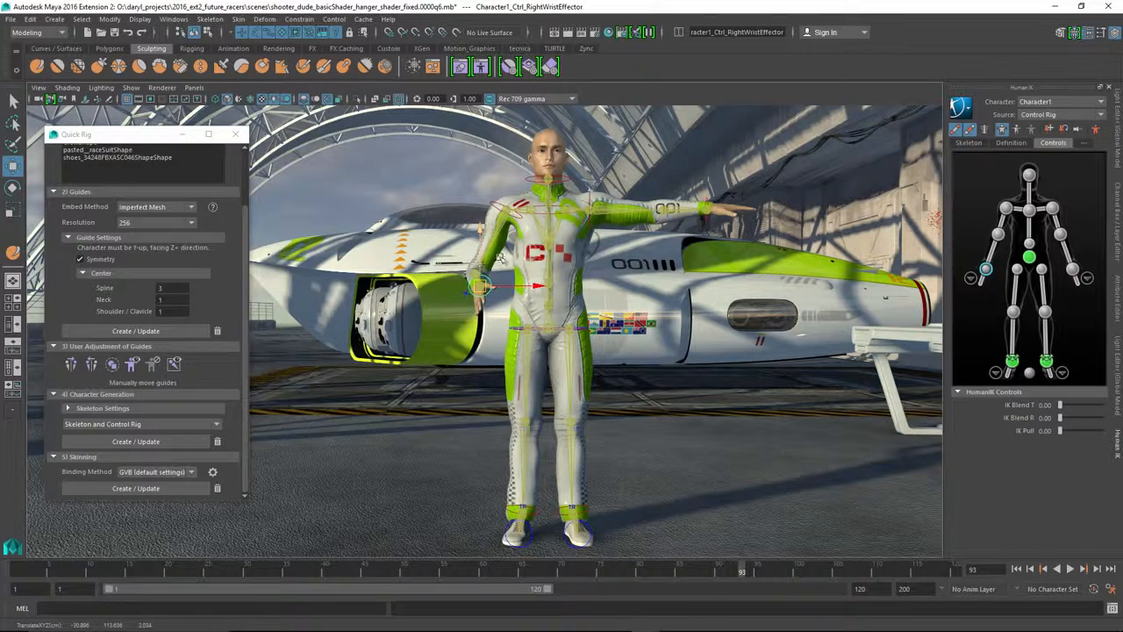
click(1095, 130)
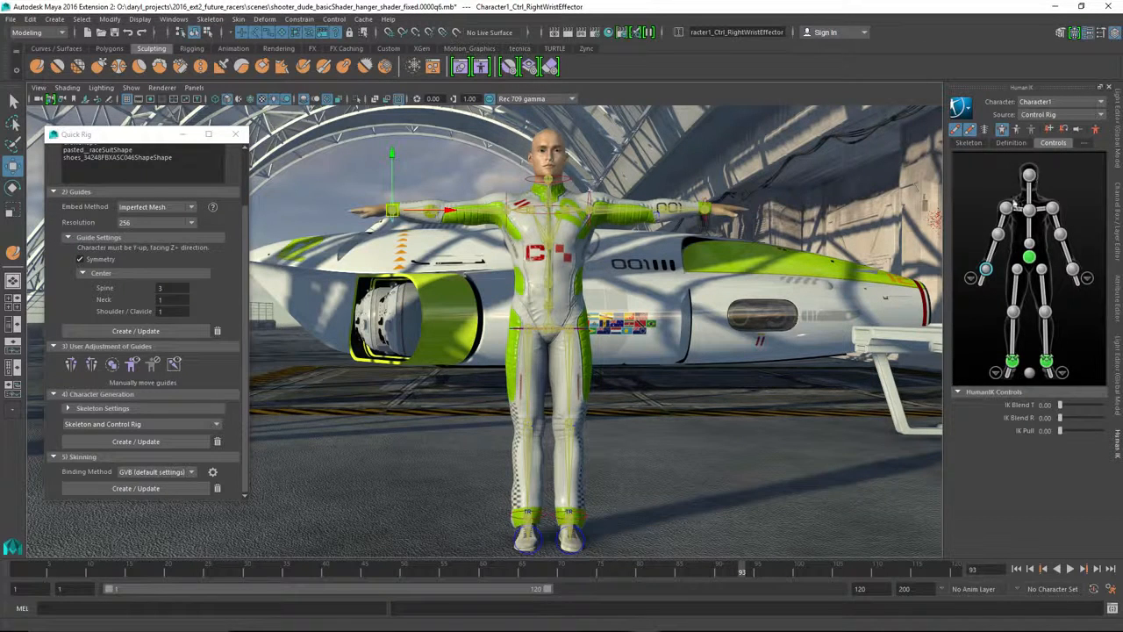
Hide the control rig display, show only the skeleton, and select the right shoulder effector.
click(1006, 208)
click(958, 130)
click(984, 130)
alt+middle_drag(702, 223, 705, 275)
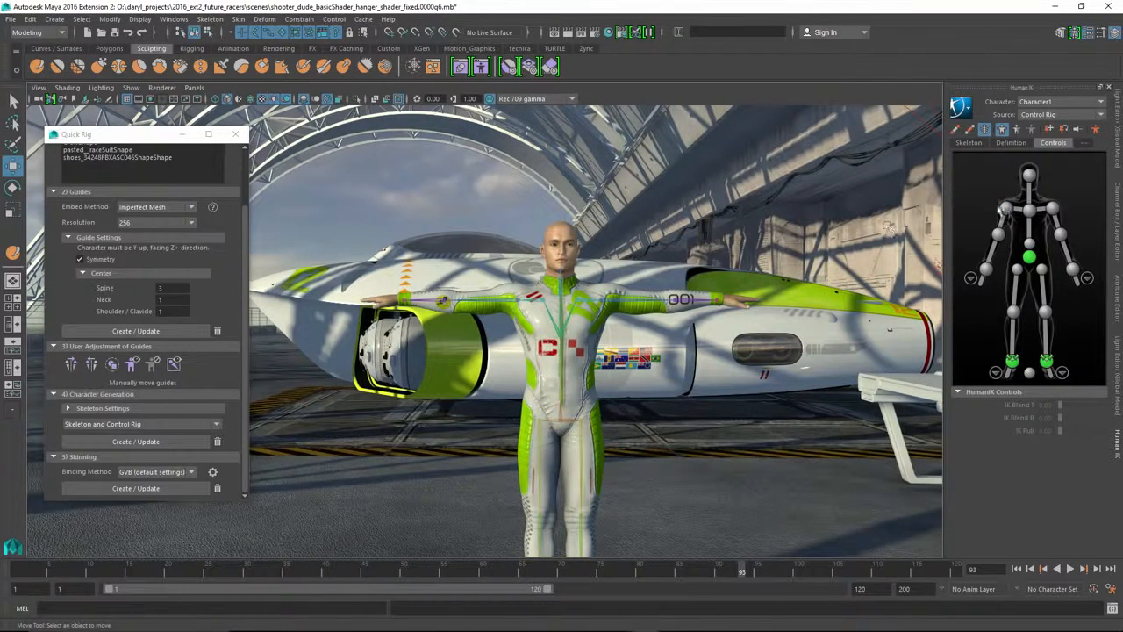
click(1005, 208)
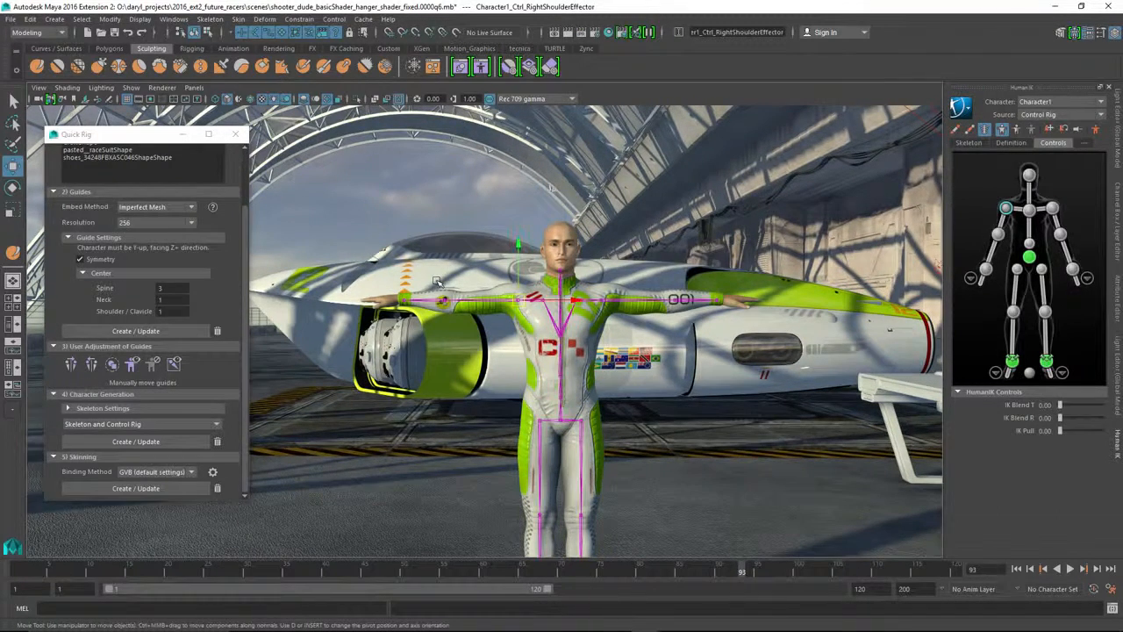
Try rotating the right shoulder effector, undo the rotation, and close the Quick Rig window.
key(e)
drag(472, 263, 524, 228)
alt+right_drag(580, 302, 624, 307)
alt+drag(625, 307, 733, 339)
click(236, 133)
alt+drag(445, 245, 491, 328)
key(ctrl+z)
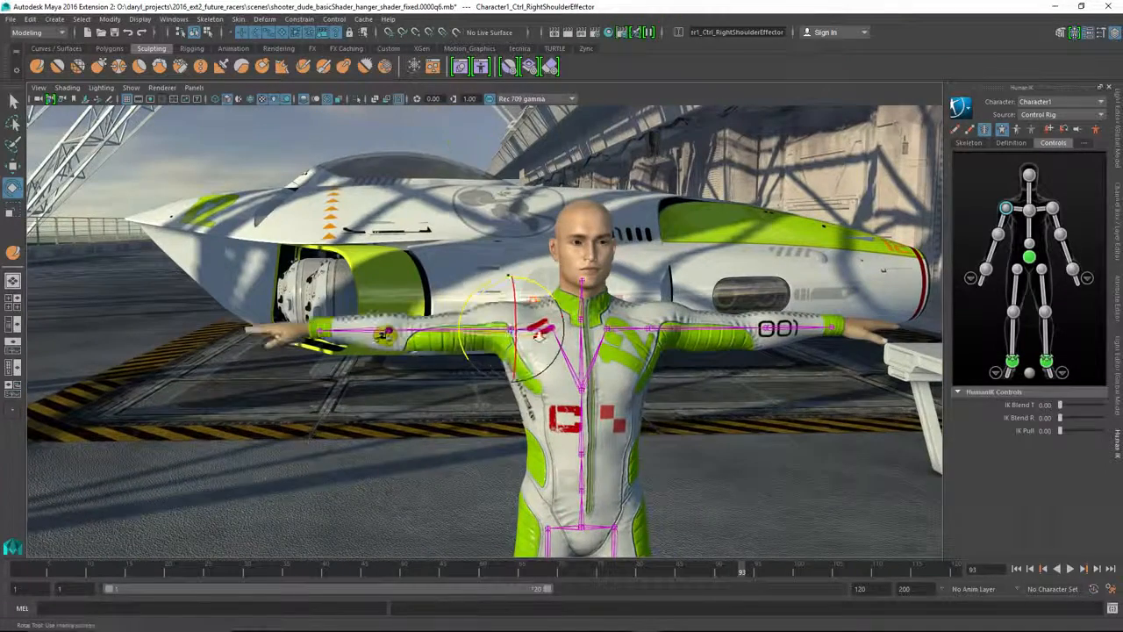
Open the Pose Editor beside the character and create a pose interpolator for the right shoulder effector.
alt+right_drag(458, 186, 500, 179)
click(481, 68)
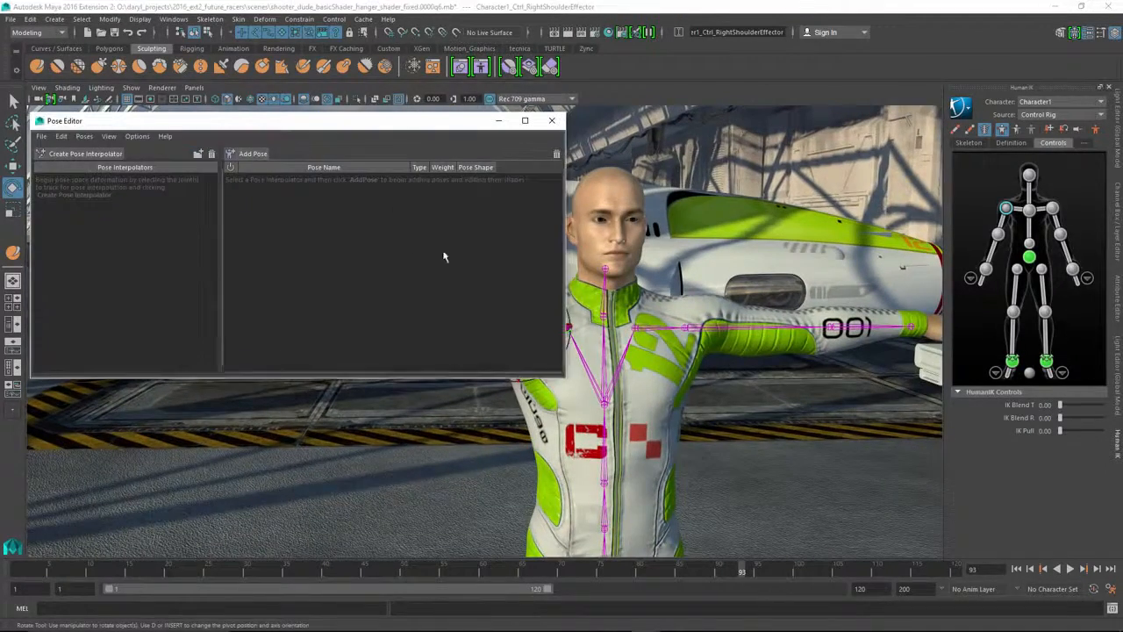
alt+middle_drag(754, 351, 830, 356)
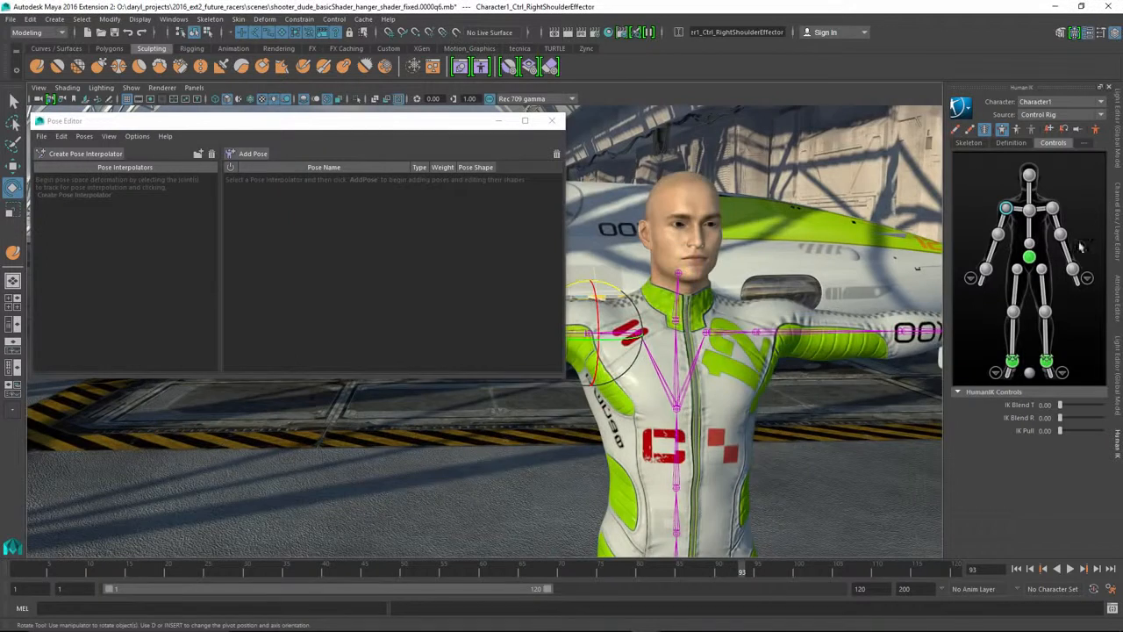
alt+middle_drag(737, 386, 781, 388)
alt+drag(772, 386, 762, 366)
click(239, 123)
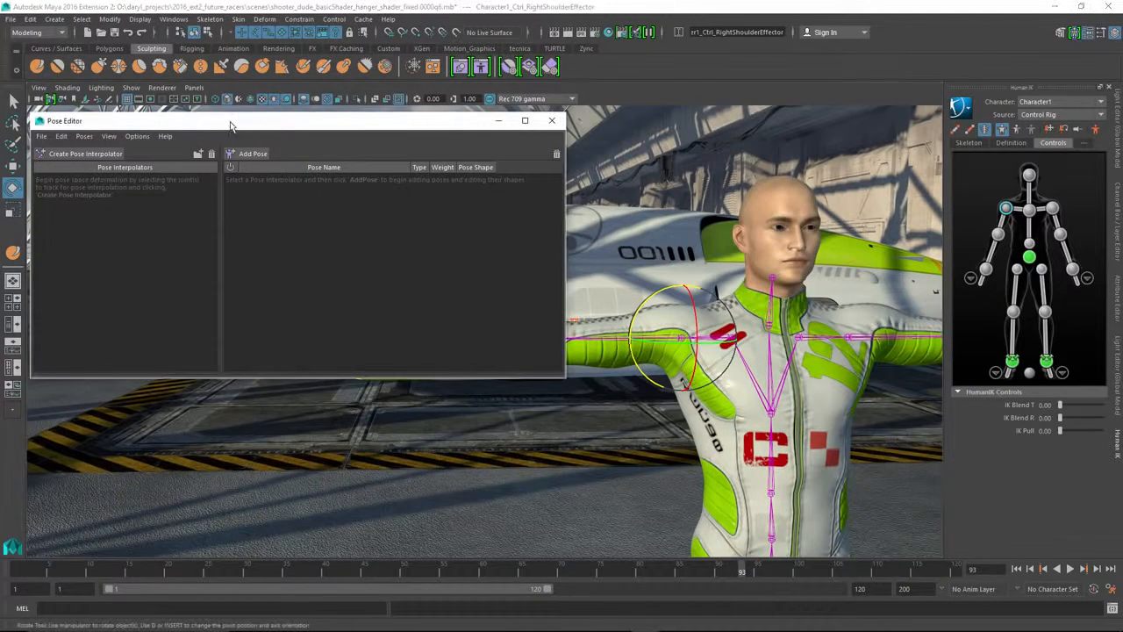
drag(255, 129, 238, 117)
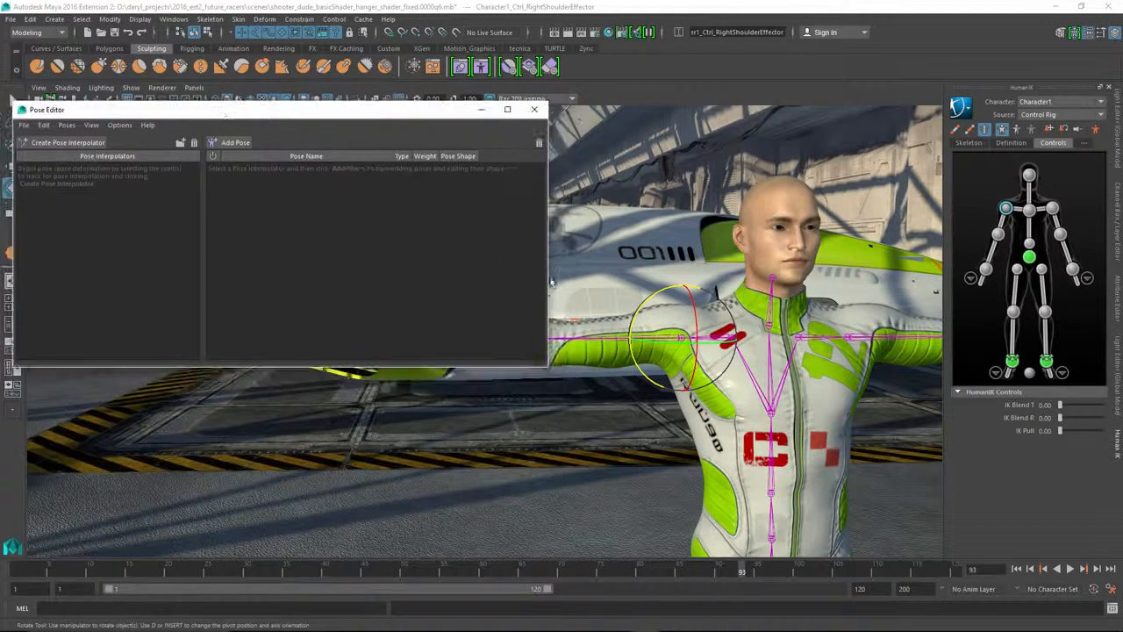
alt+middle_drag(645, 407, 695, 428)
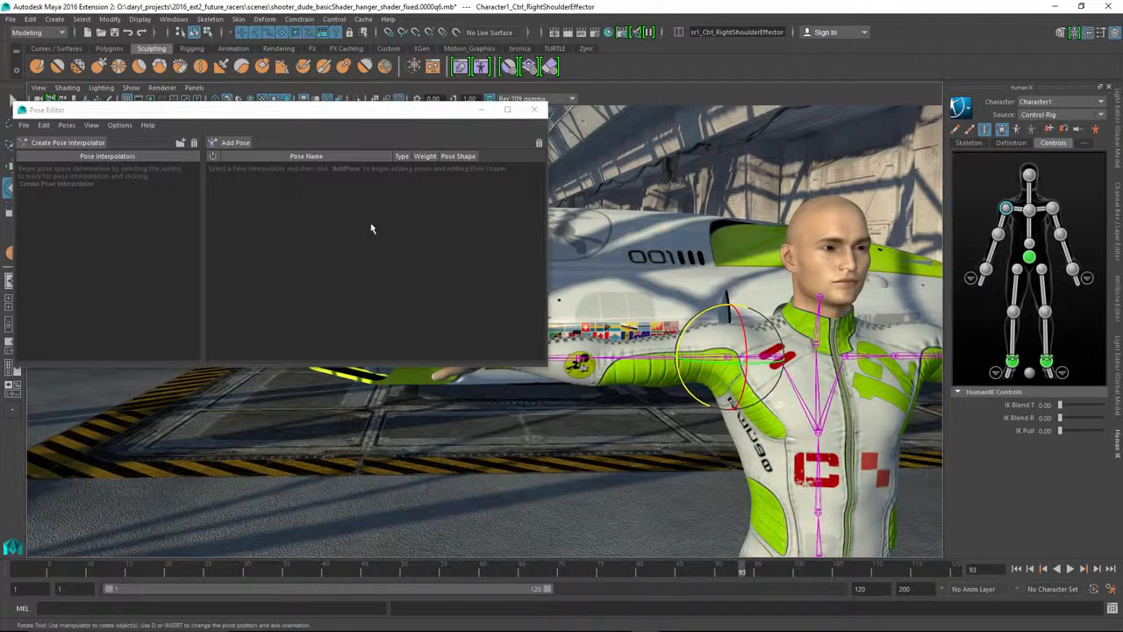
click(74, 144)
click(75, 144)
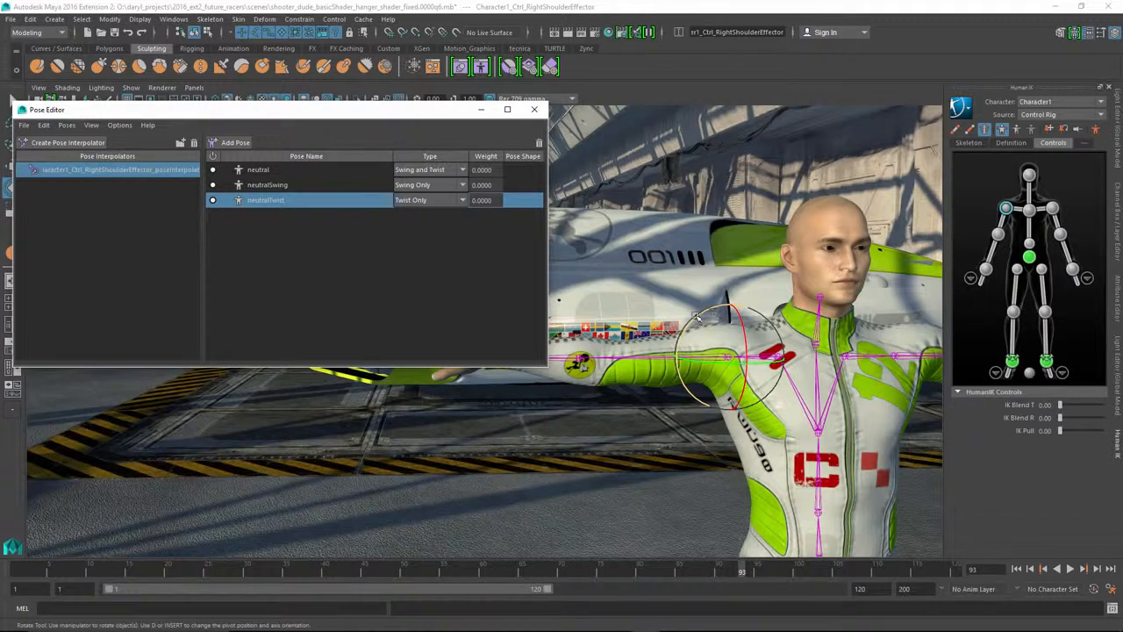
Rotate the right shoulder effector about 78 degrees to raise the arm overhead and add this position as a pose.
alt+drag(728, 314, 746, 303)
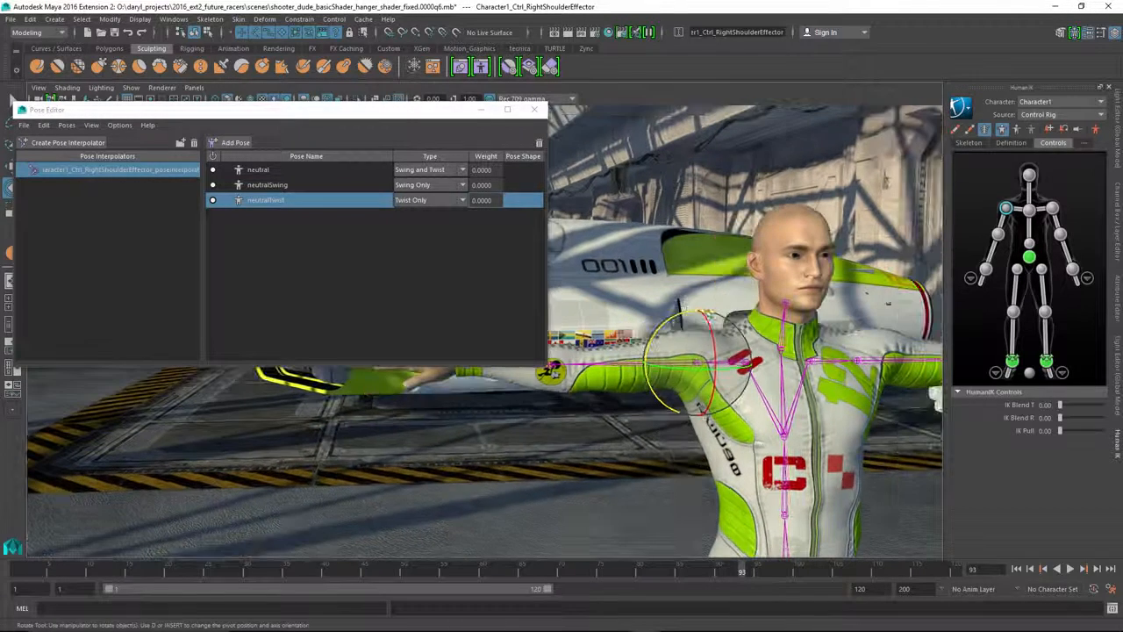
drag(676, 325, 668, 386)
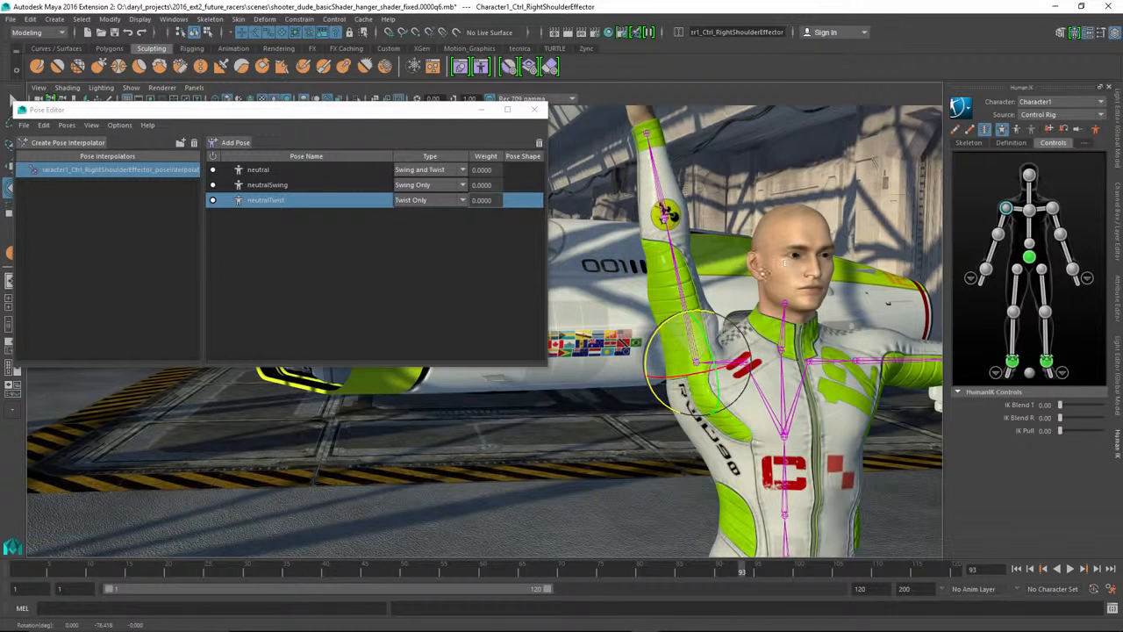
click(235, 143)
Select the race suit mesh and reshape the raised right shoulder and armpit with the Grab tool.
click(747, 435)
click(344, 413)
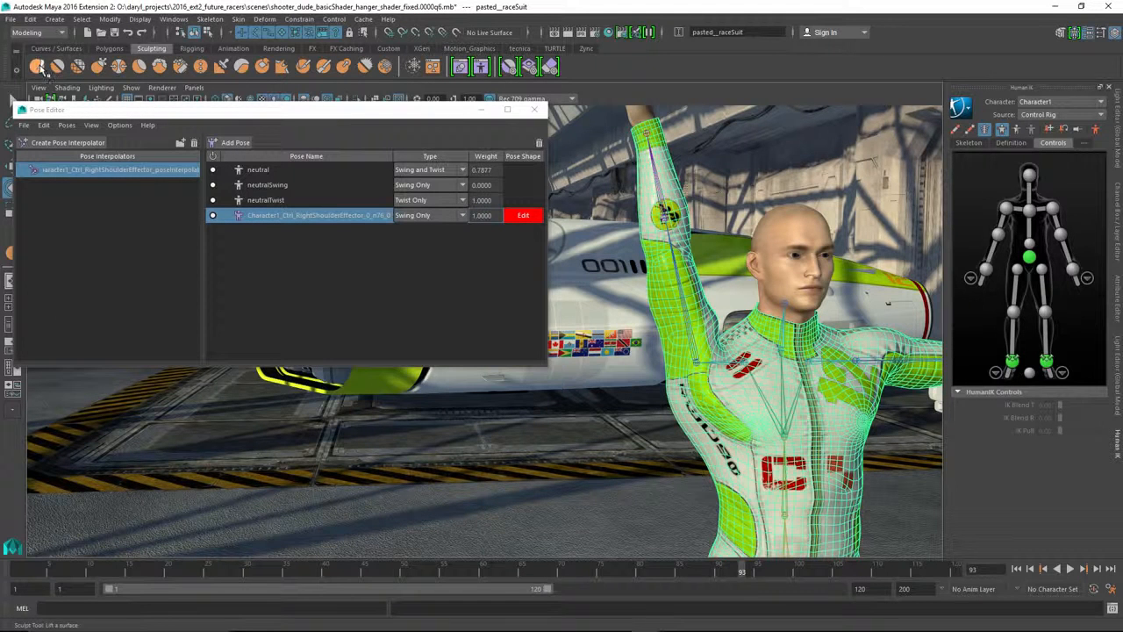
click(100, 68)
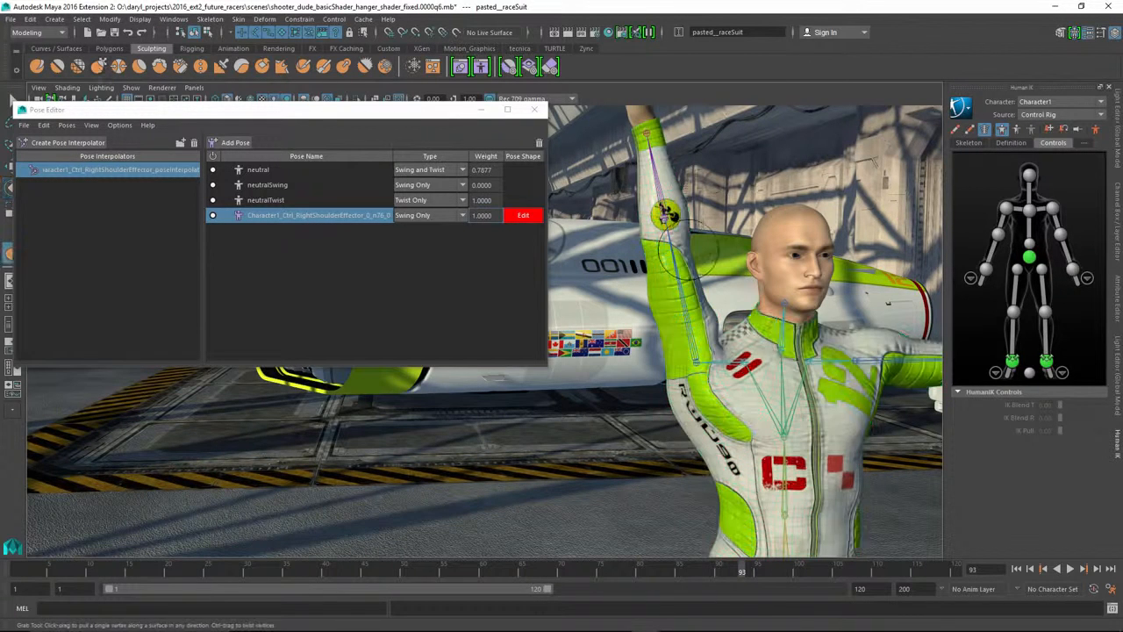
alt+middle_drag(738, 353, 719, 317)
alt+right_drag(712, 326, 707, 328)
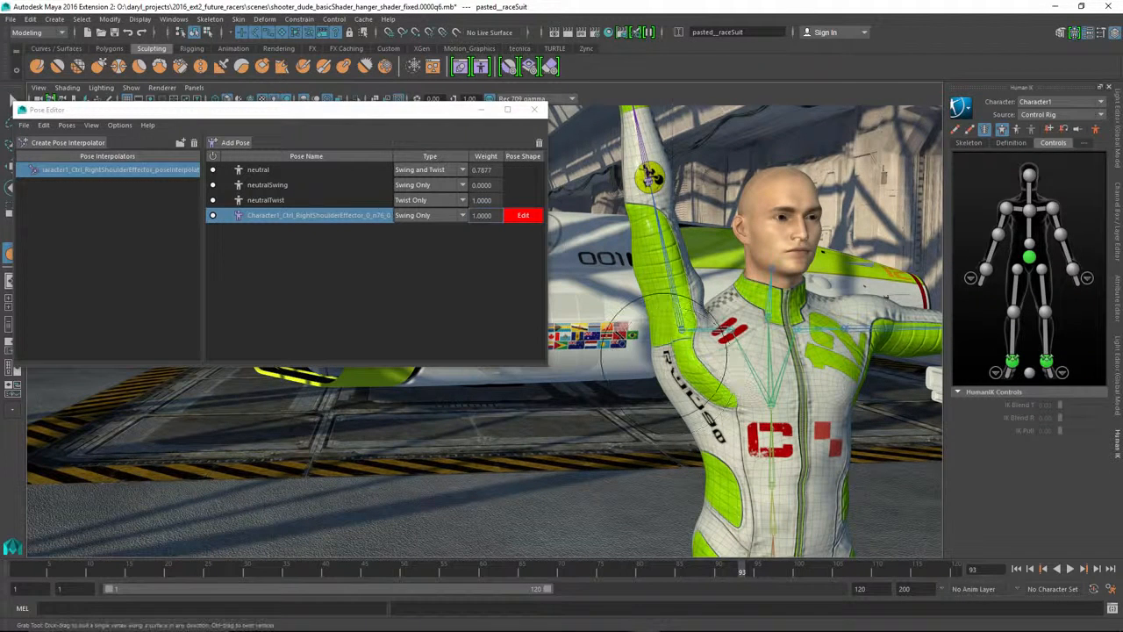
mouse_move(654, 359)
mouse_down()
mouse_move(668, 353)
mouse_move(680, 385)
mouse_up()
drag(662, 343, 668, 341)
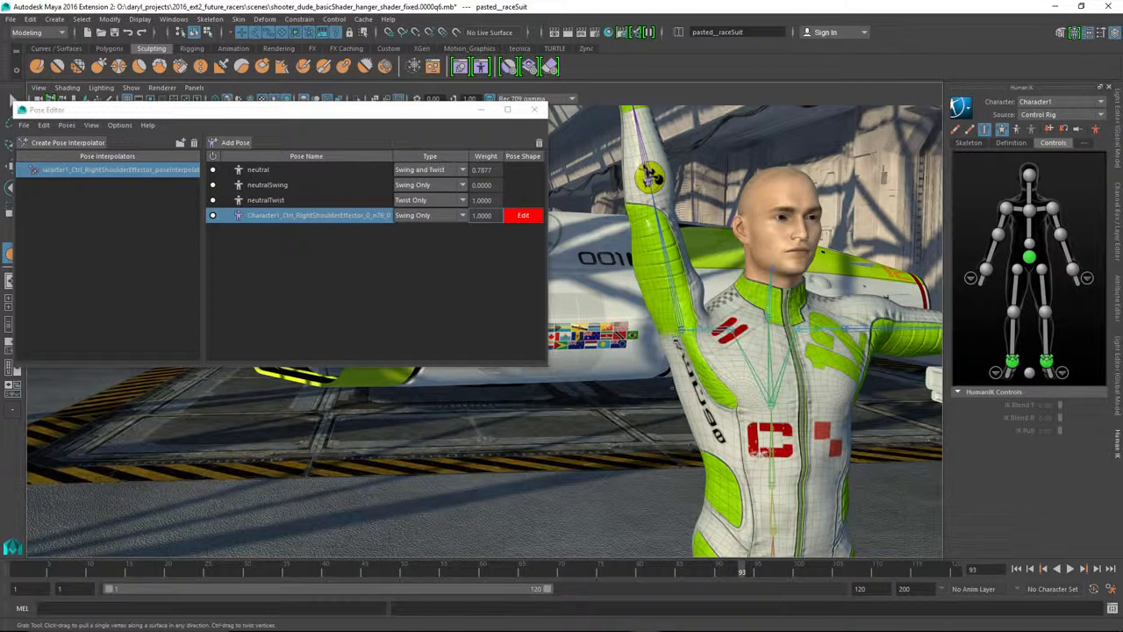
mouse_move(687, 411)
mouse_down()
mouse_move(720, 362)
mouse_move(685, 345)
mouse_up()
drag(751, 317, 750, 303)
drag(749, 414, 740, 406)
drag(724, 364, 723, 361)
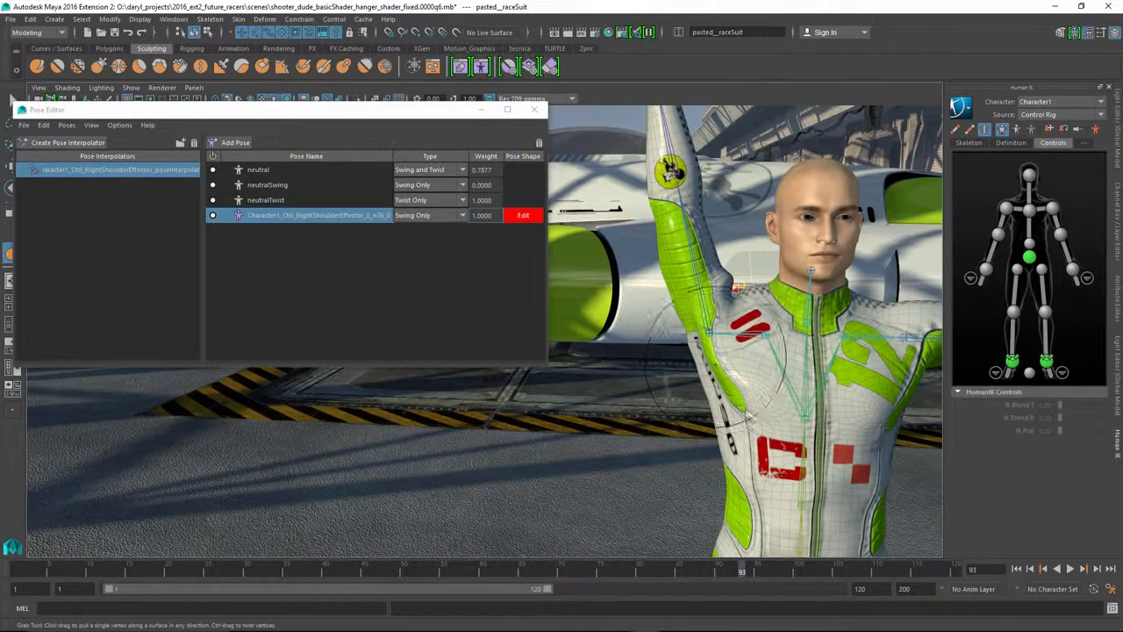
Even out the sculpted edits around the raised right shoulder and armpit with the Smooth Target tool.
alt+drag(653, 243, 704, 258)
click(509, 68)
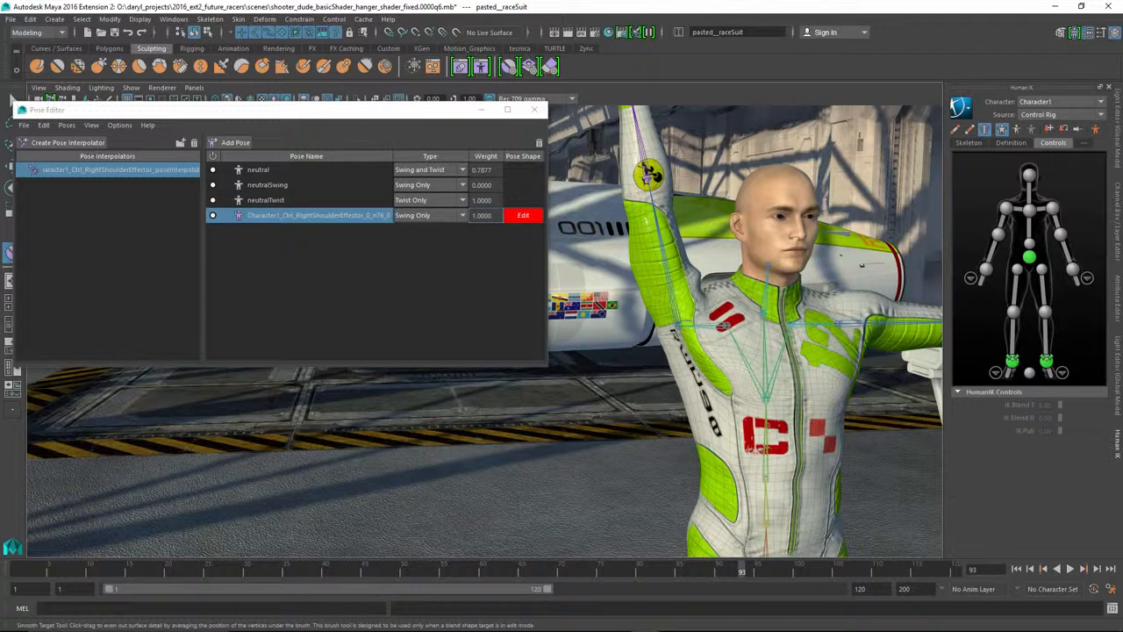
mouse_move(696, 397)
mouse_down()
mouse_move(695, 364)
mouse_move(712, 386)
mouse_move(705, 396)
mouse_move(687, 358)
mouse_move(716, 418)
mouse_up()
alt+drag(686, 294, 628, 330)
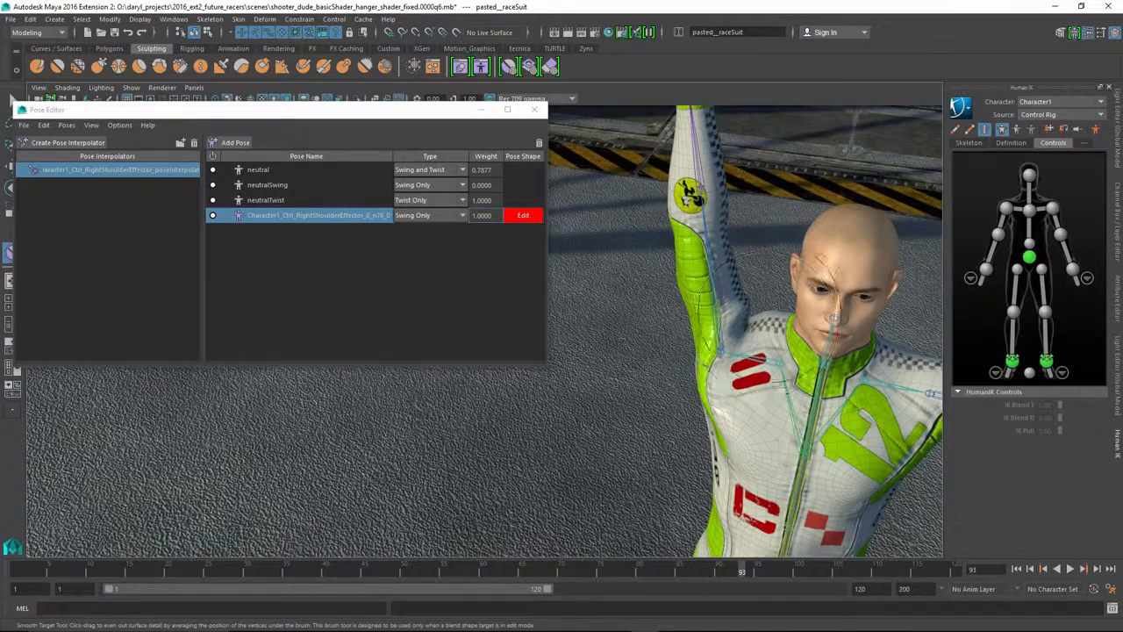
Refine the raised shoulder area with the Sculpt tool and its smoothing, and finish editing the raised-arm pose shape.
mouse_move(745, 352)
alt+mouse_down()
mouse_move(792, 309)
mouse_move(751, 330)
mouse_move(756, 343)
alt+mouse_up()
key(b)
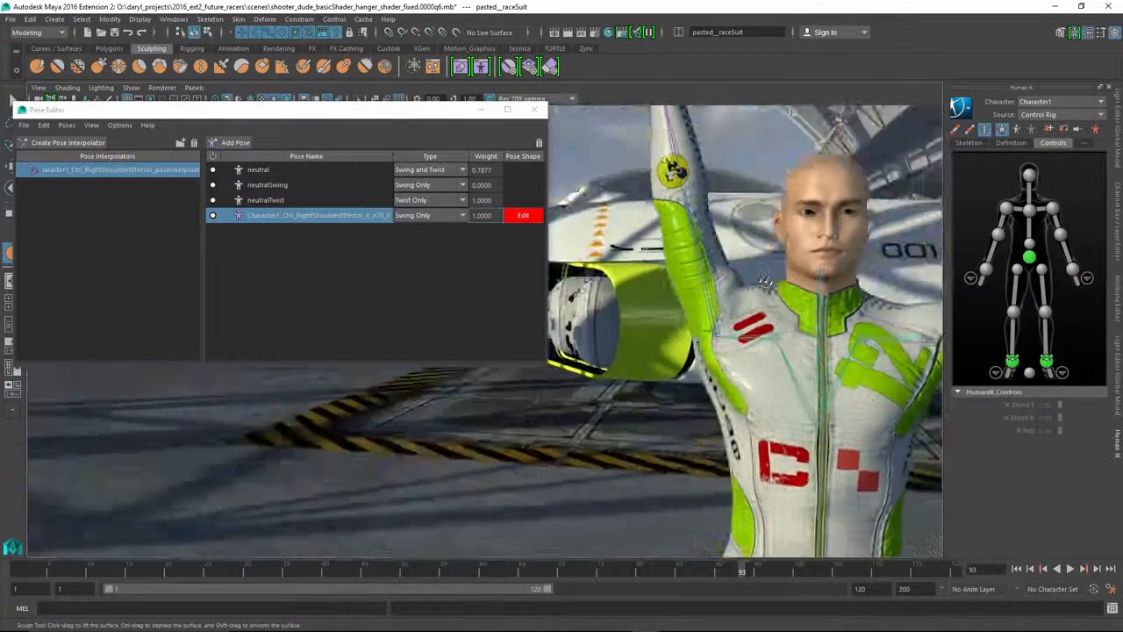
alt+drag(766, 281, 820, 300)
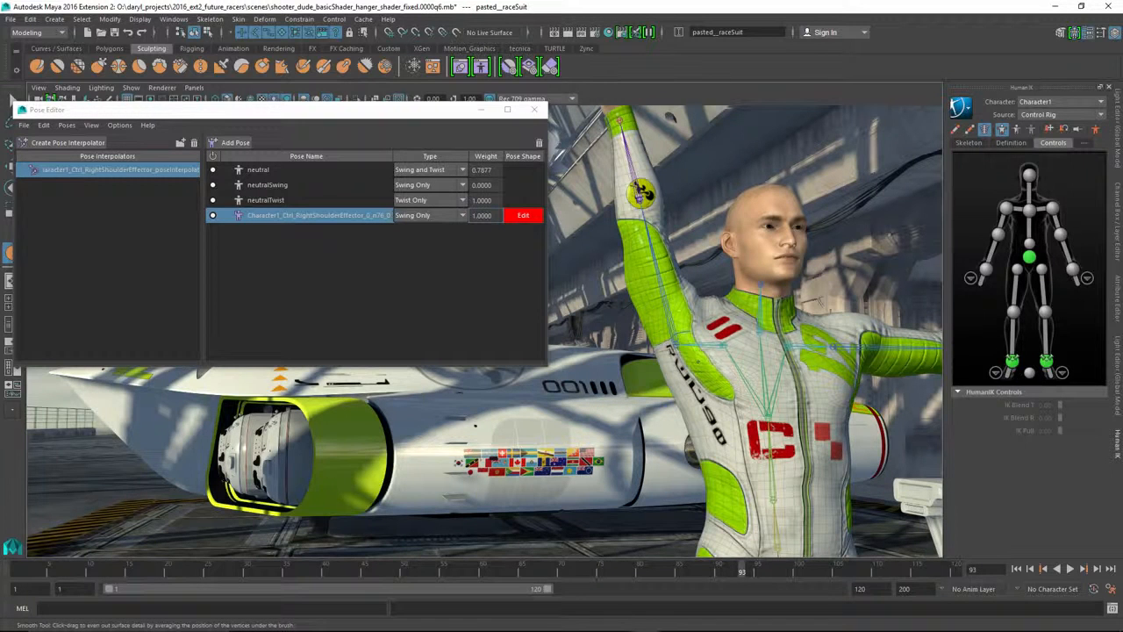
mouse_move(702, 340)
alt+mouse_down()
mouse_move(698, 361)
mouse_move(667, 365)
alt+mouse_up()
click(523, 215)
Rotate the right shoulder effector to about 72 degrees to lower the arm beside the torso and add this position as a pose.
alt+drag(654, 326, 645, 312)
key(w)
click(634, 296)
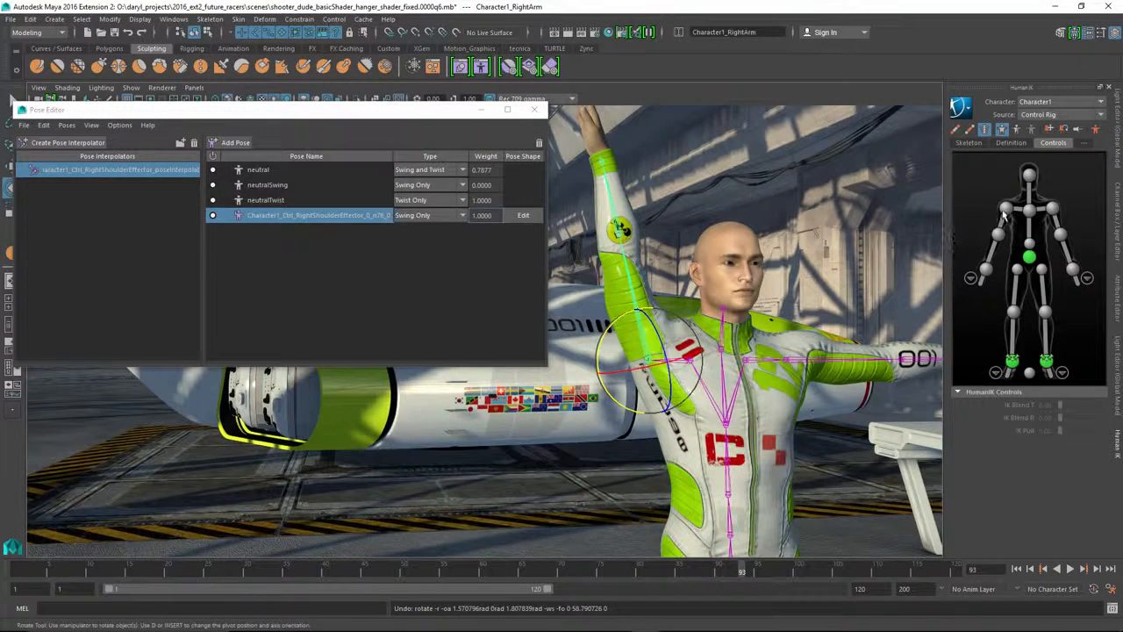
click(1006, 209)
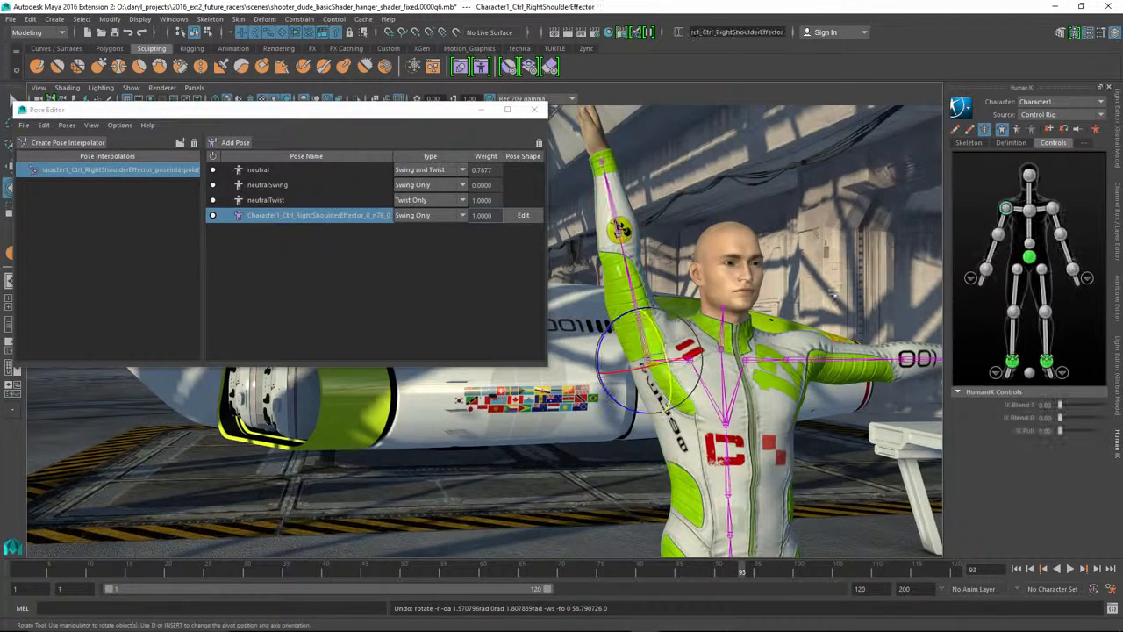
drag(608, 336, 712, 458)
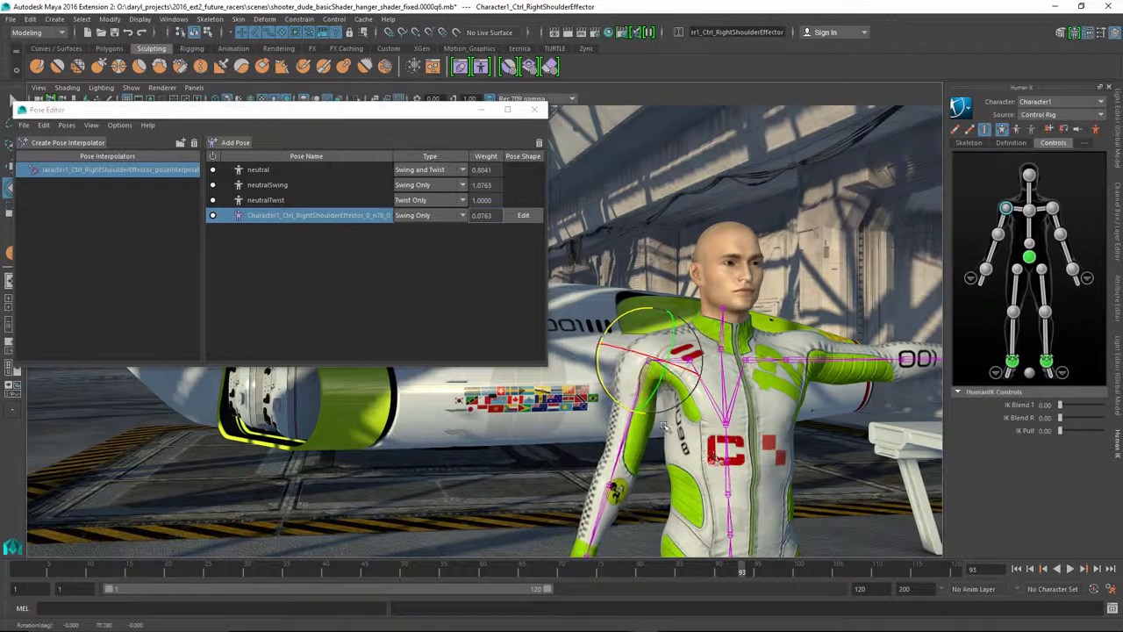
click(233, 143)
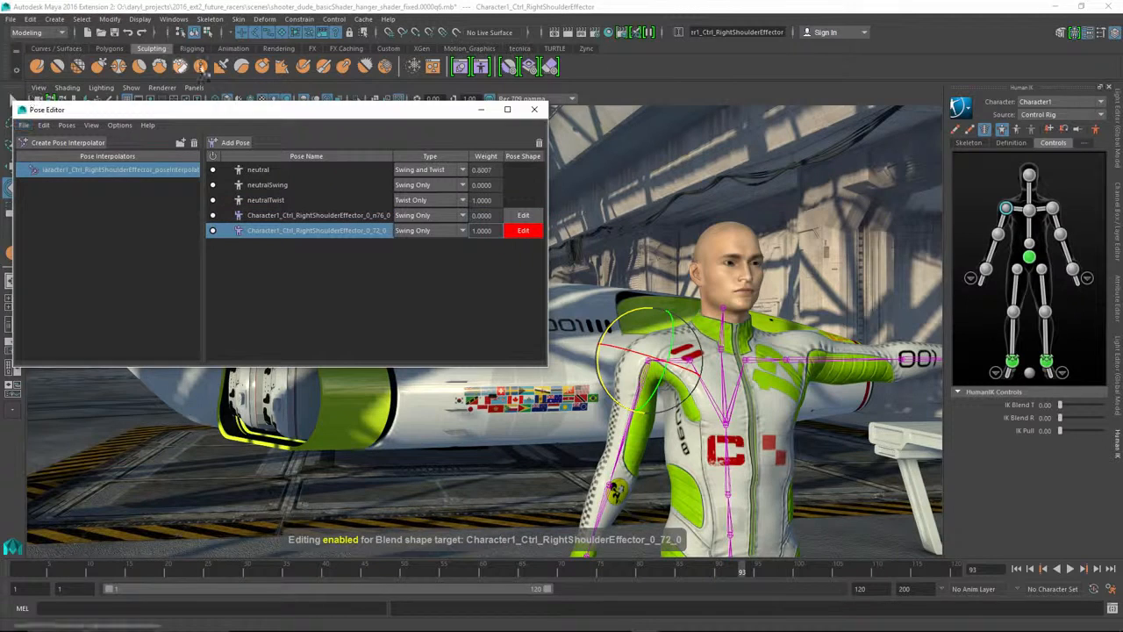
Reshape the race suit around the lowered right arm's shoulder and armpit with the Grab tool.
click(98, 67)
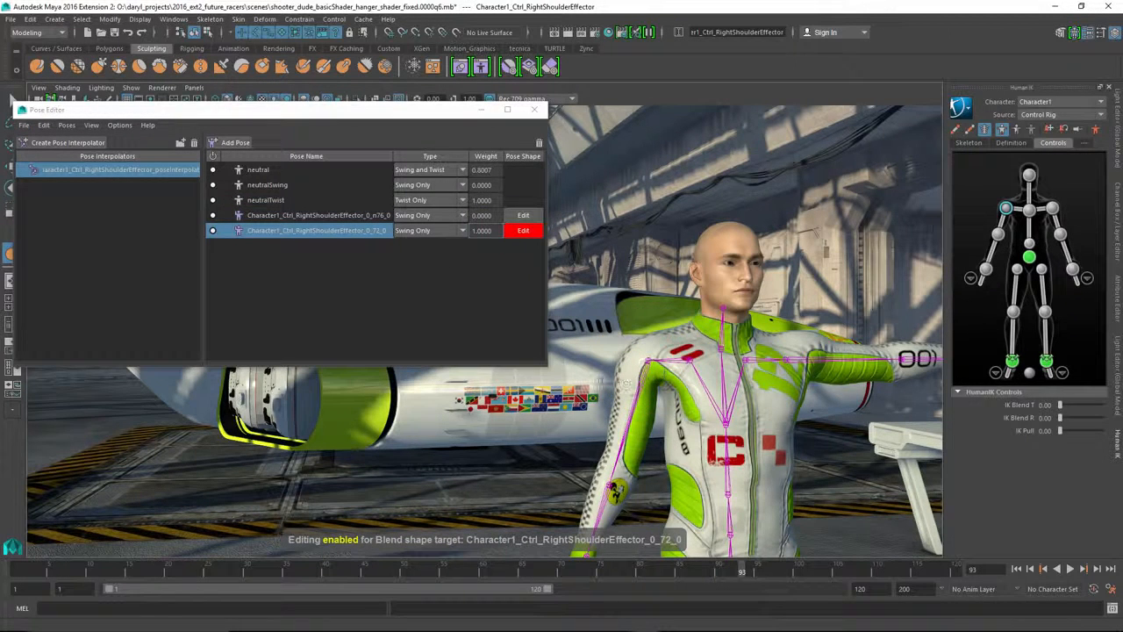
click(627, 383)
alt+right_drag(626, 379, 638, 360)
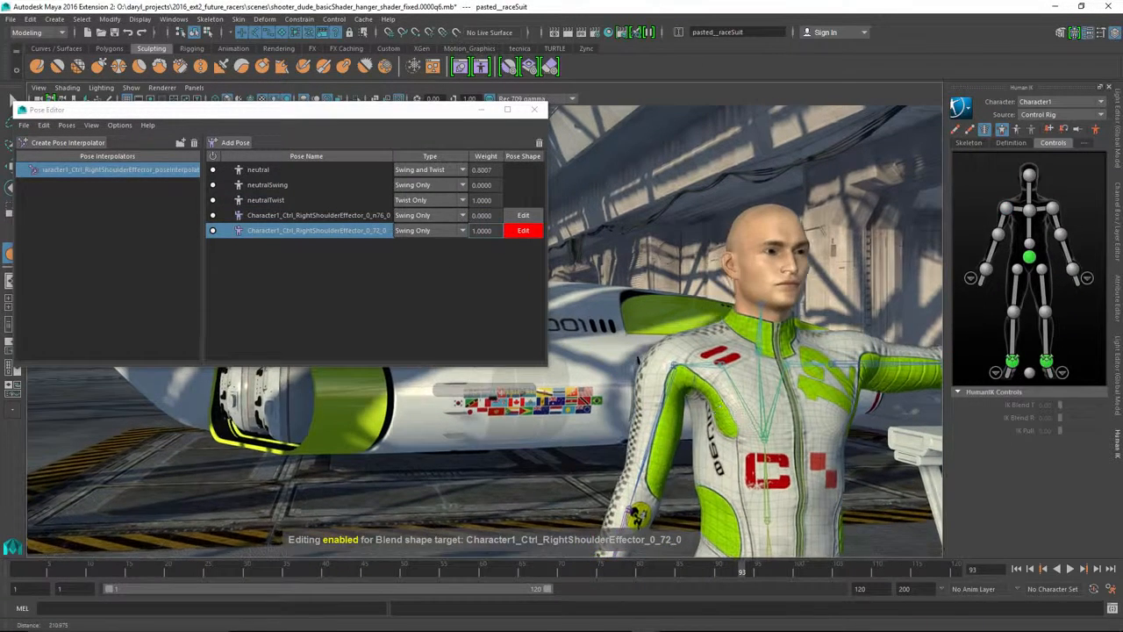
mouse_move(694, 397)
mouse_down()
mouse_move(688, 390)
mouse_move(700, 421)
mouse_up()
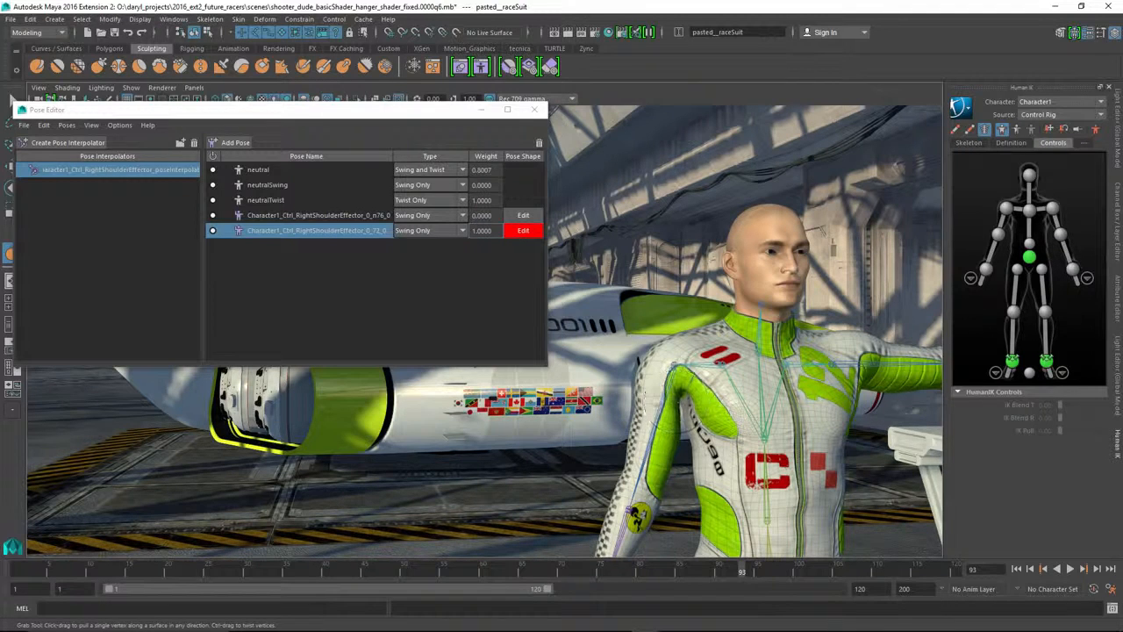
Build up the suit surface around the lowered right shoulder with the Sculpt tool, adjusting the brush size.
click(37, 67)
mouse_move(746, 355)
alt+mouse_down()
mouse_move(668, 356)
mouse_move(732, 353)
alt+mouse_up()
alt+middle_drag(732, 353, 690, 331)
alt+right_drag(691, 330, 759, 338)
mouse_move(759, 338)
alt+mouse_down()
mouse_move(737, 329)
mouse_move(743, 352)
mouse_move(723, 353)
alt+mouse_up()
key(b)
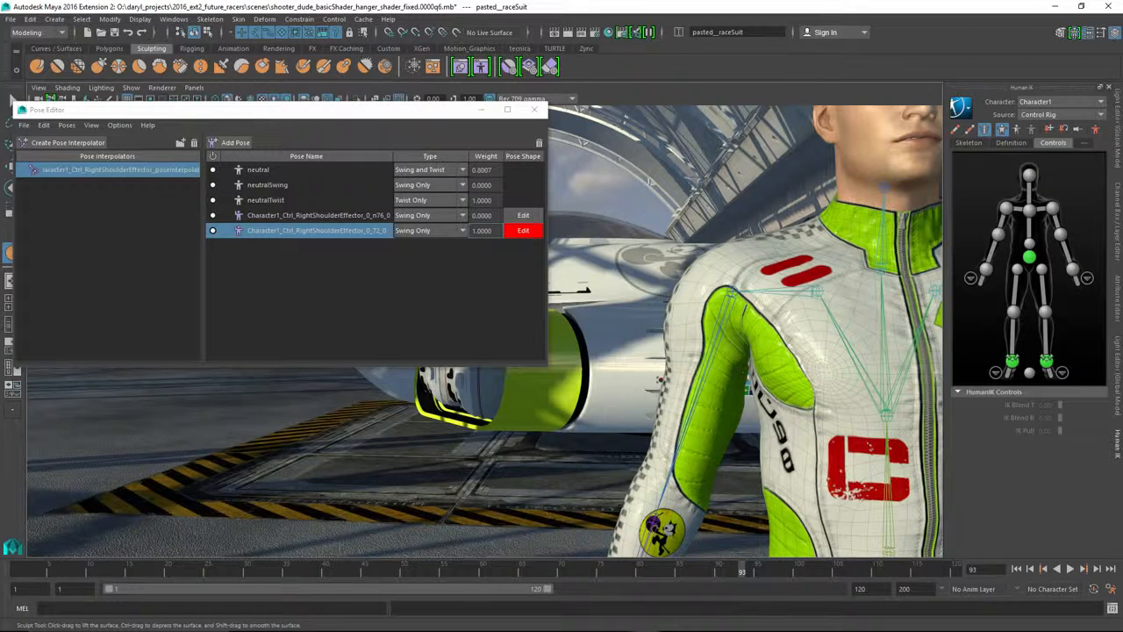
alt+drag(741, 345, 692, 344)
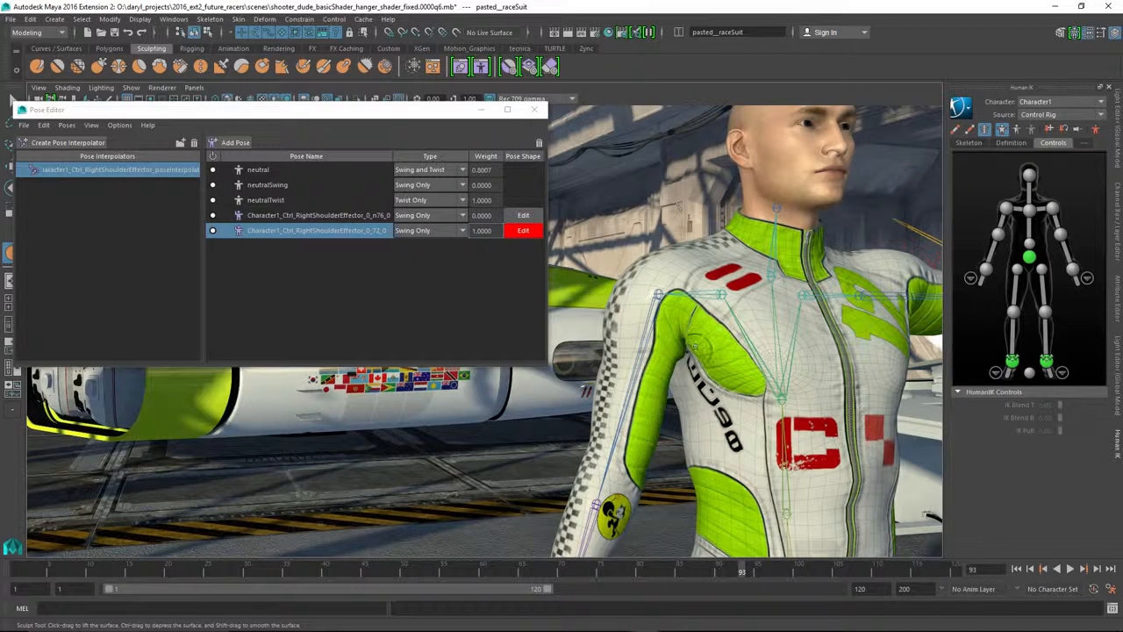
Even out the lowered shoulder's edits with the Smooth Target tool and finish editing its pose shape.
click(509, 66)
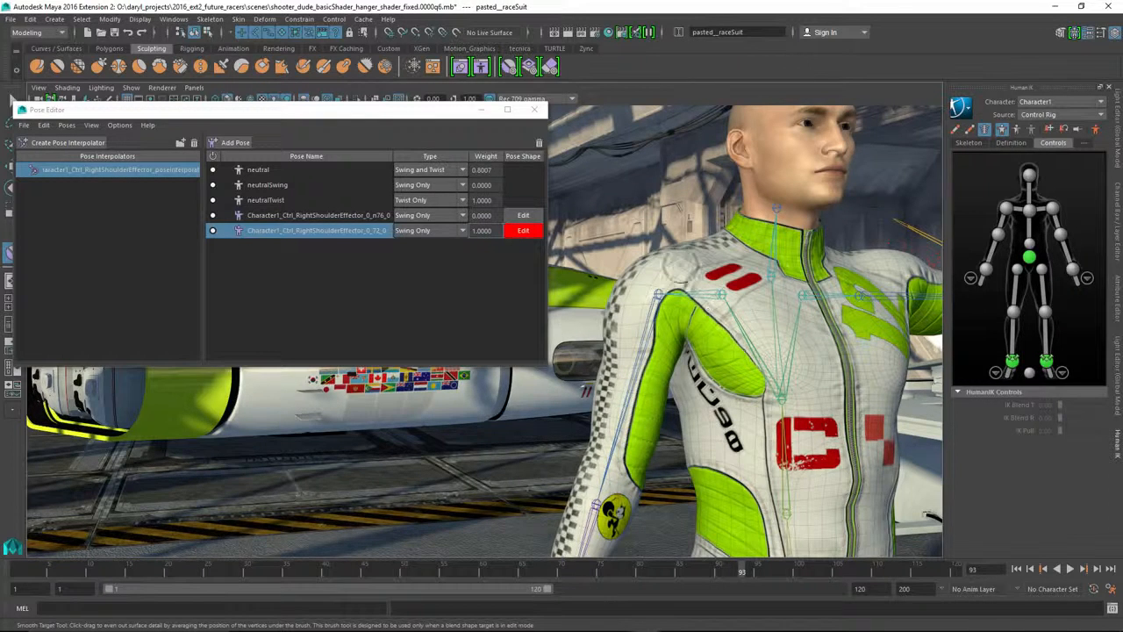
alt+drag(699, 291, 654, 297)
alt+right_drag(653, 296, 599, 307)
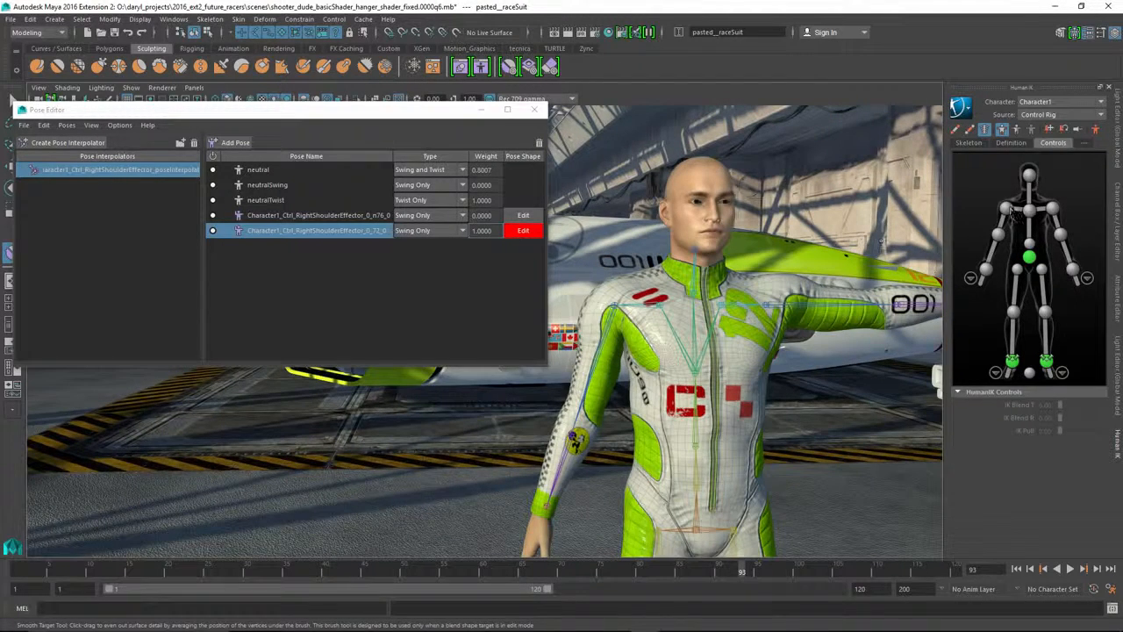
click(523, 230)
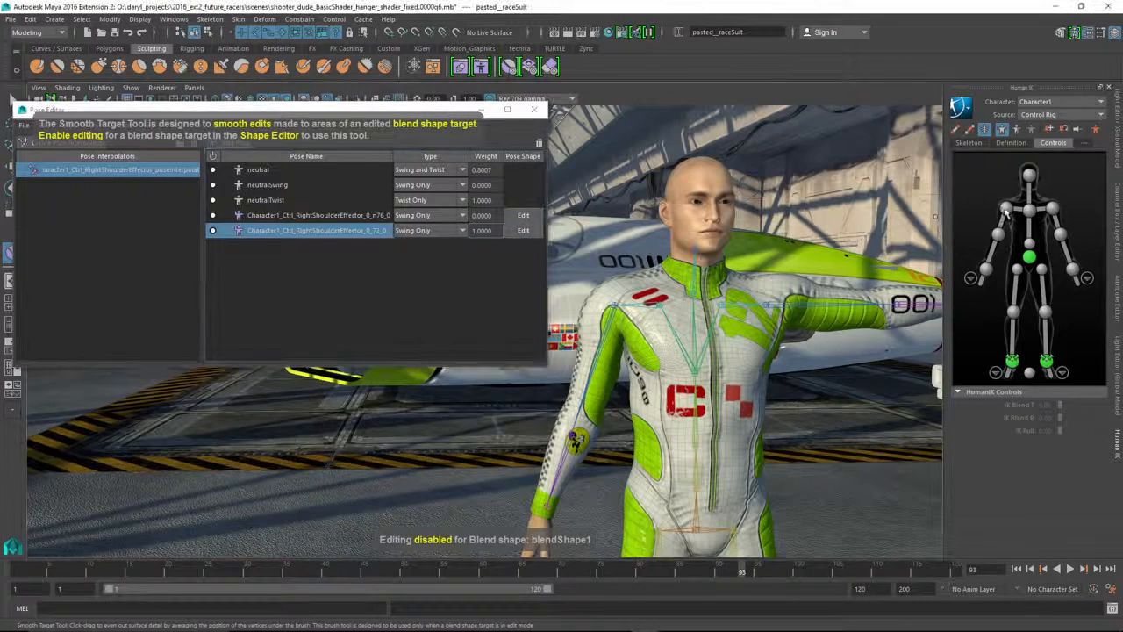
Reselect the right shoulder effector and rotate it to check how the corrective shapes deform the suit.
alt+middle_drag(826, 239, 850, 259)
key(ctrl+z)
key(w)
click(638, 378)
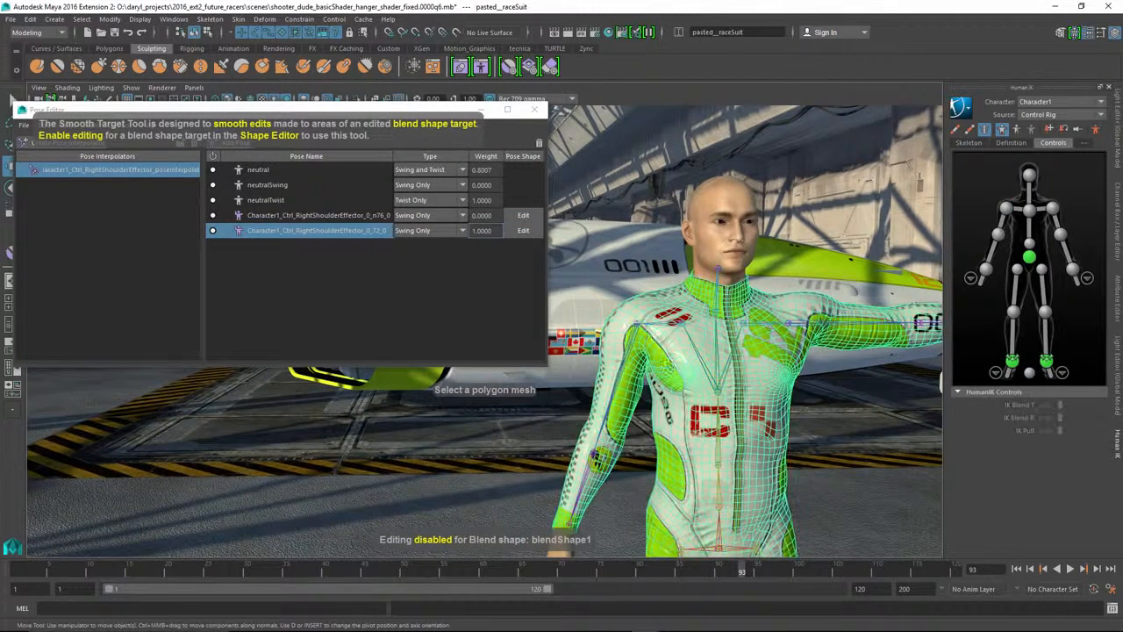
key(ctrl+z)
alt+middle_drag(673, 262, 710, 267)
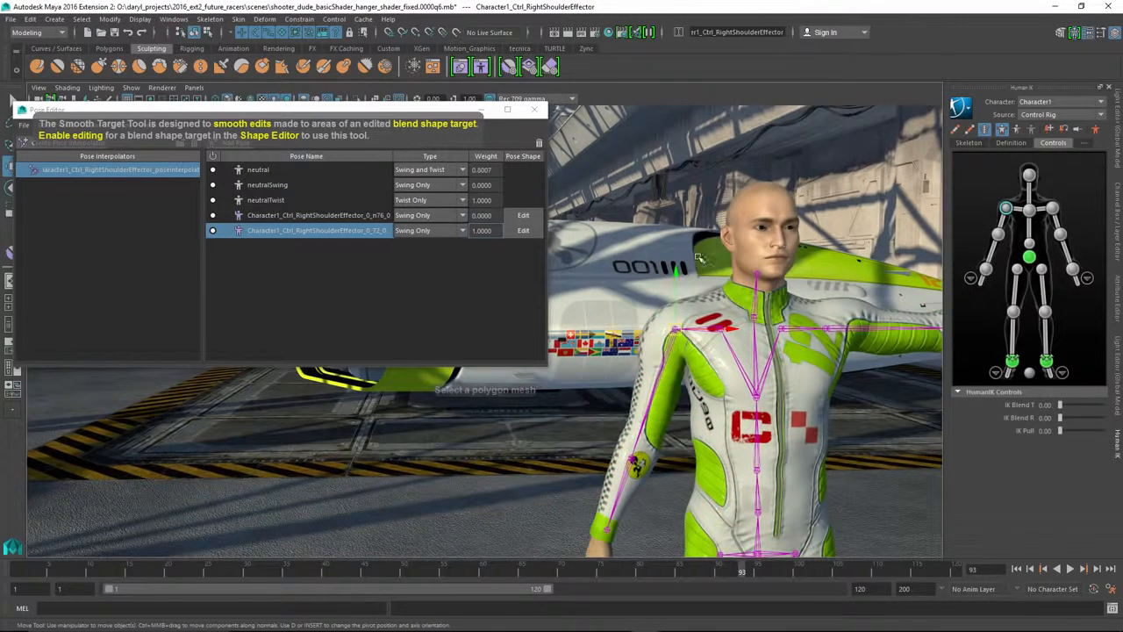
key(e)
drag(633, 301, 667, 307)
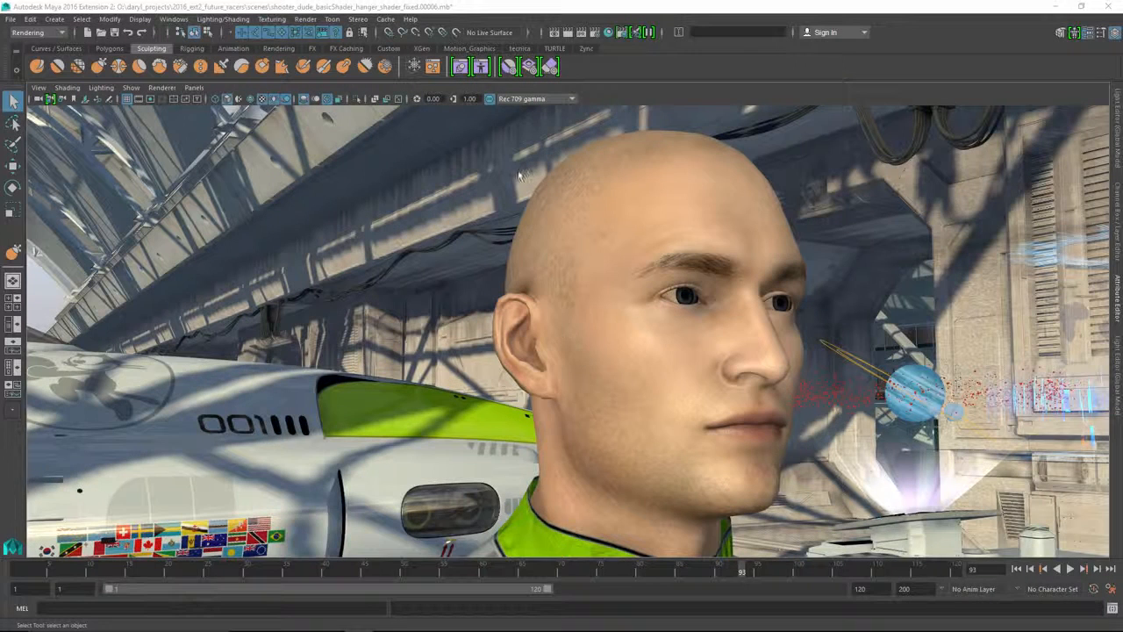
Open the Shape Editor and set the blink_R target to 0.989 and the blink_L target to 0.978.
click(461, 69)
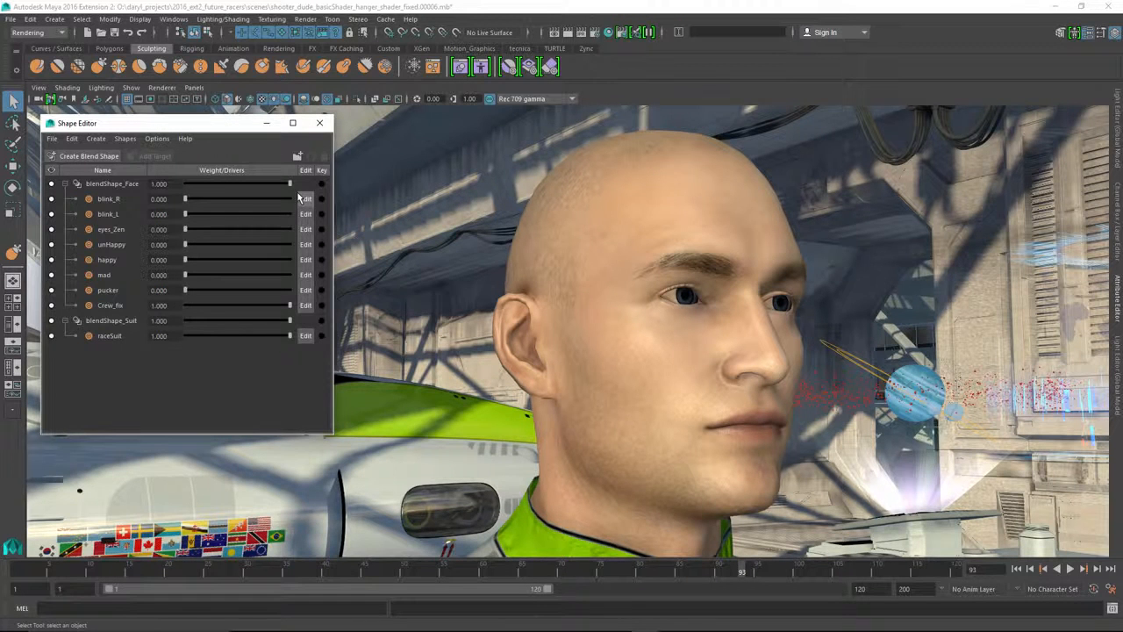
drag(188, 202, 288, 216)
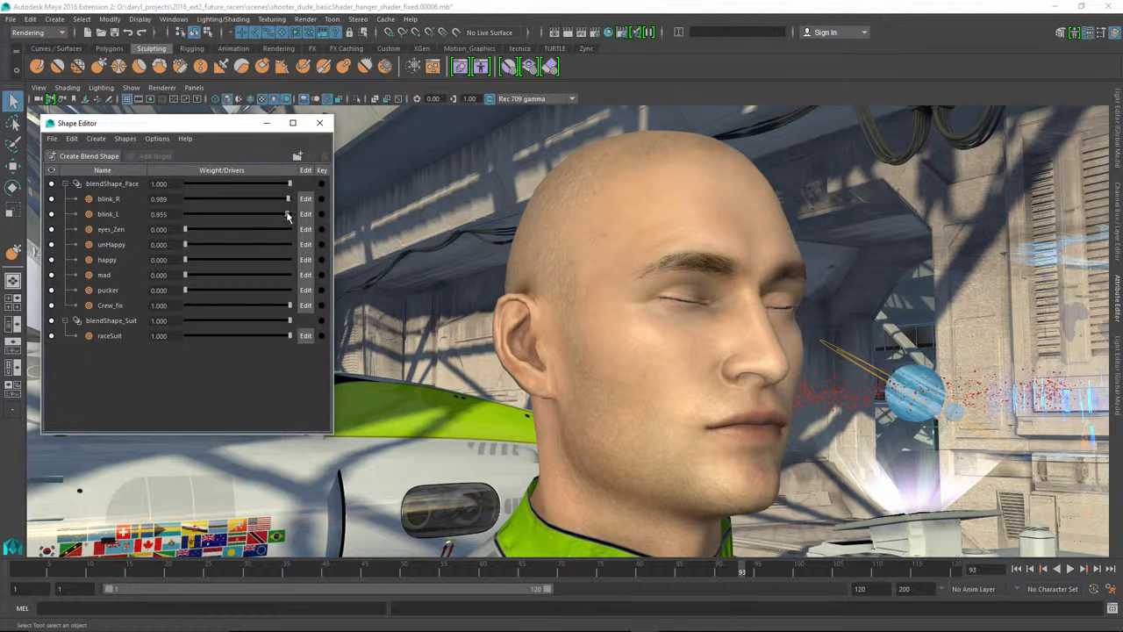
Group the blink_L and blink_R targets inside blendShape_Face.
click(112, 216)
shift+click(115, 201)
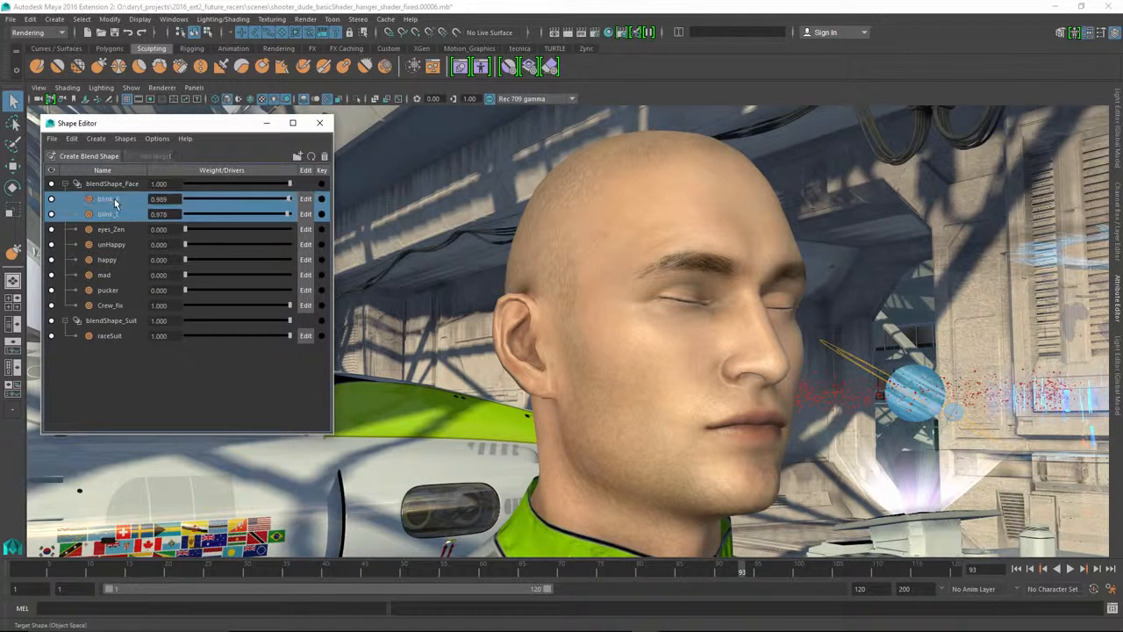
click(297, 156)
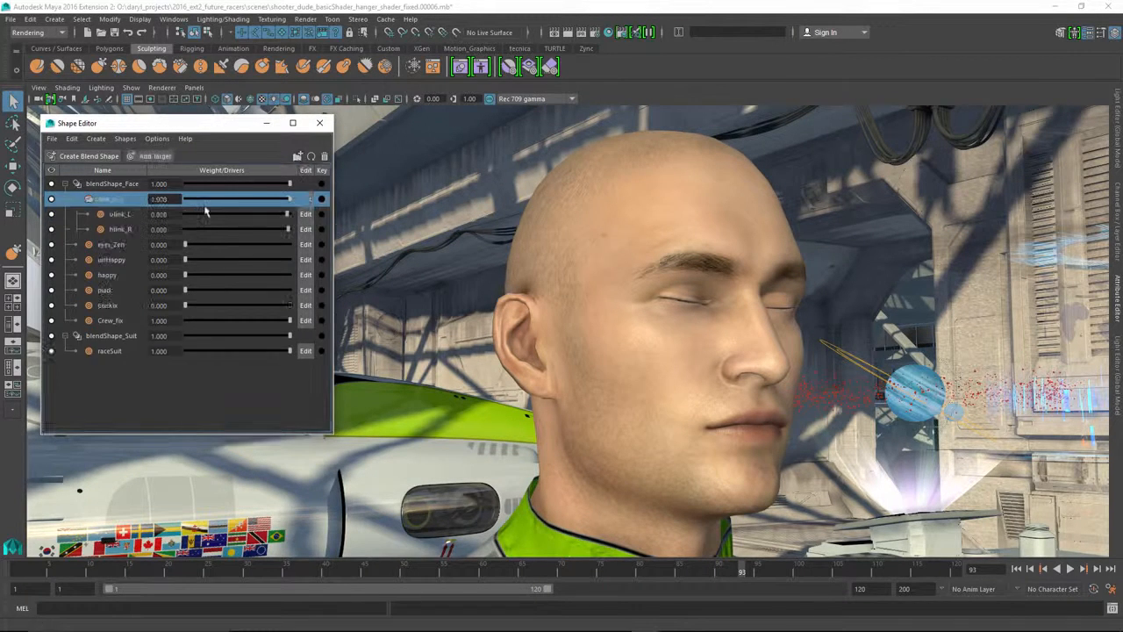
Vary the blink group's weight, return it to 1.000, and set the blink_L target to 0.581.
drag(287, 201, 267, 217)
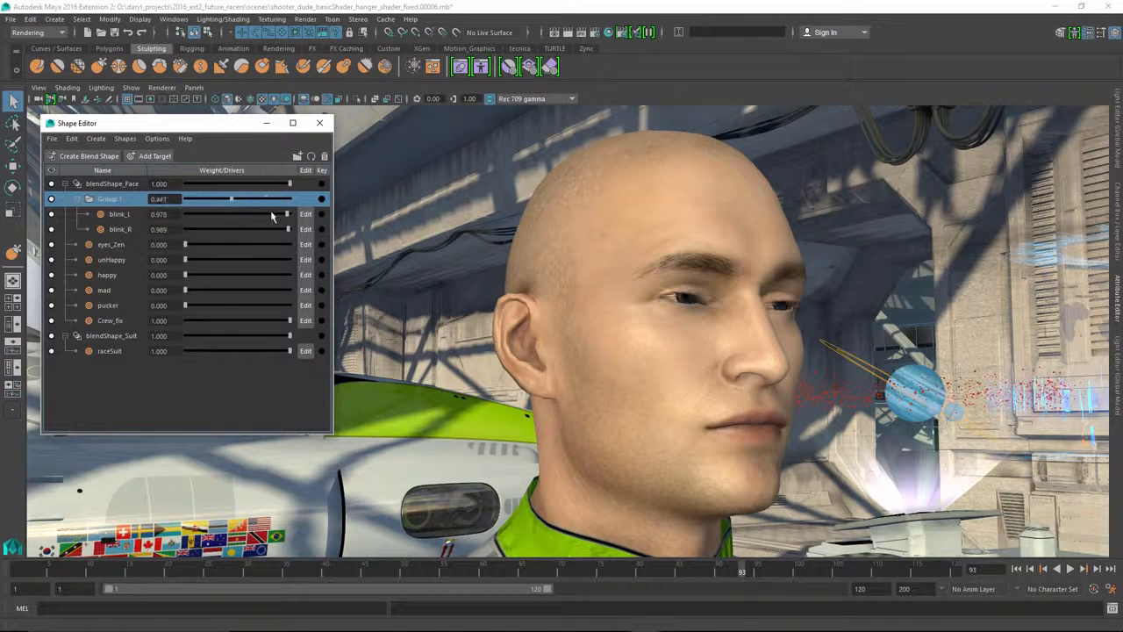
drag(237, 208, 294, 201)
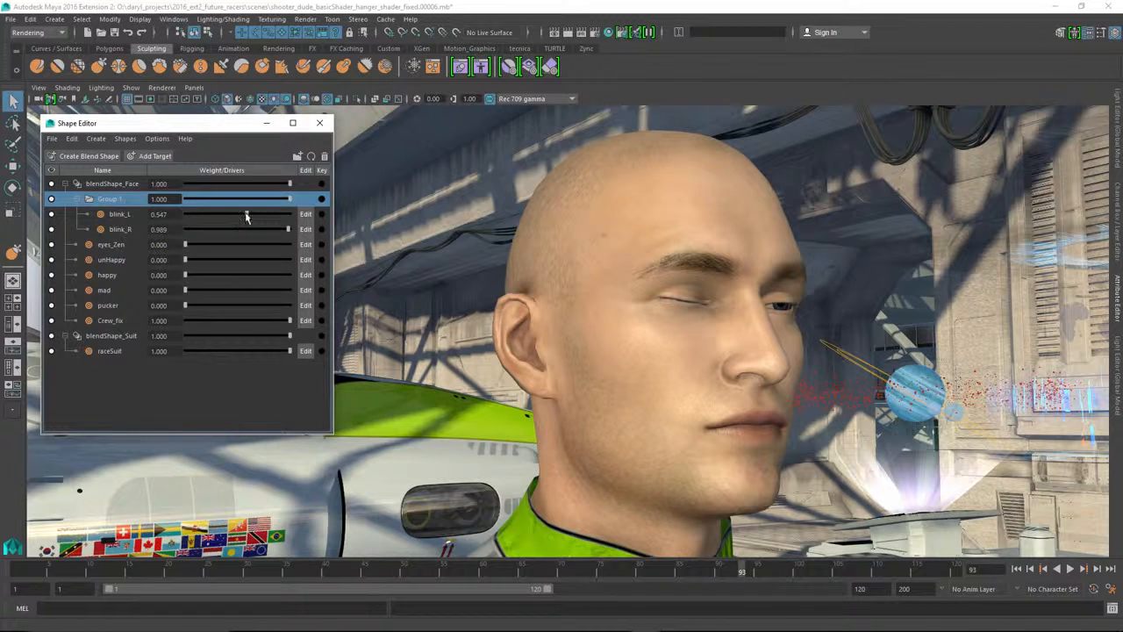
mouse_move(278, 205)
mouse_down()
mouse_move(188, 201)
mouse_move(296, 208)
mouse_up()
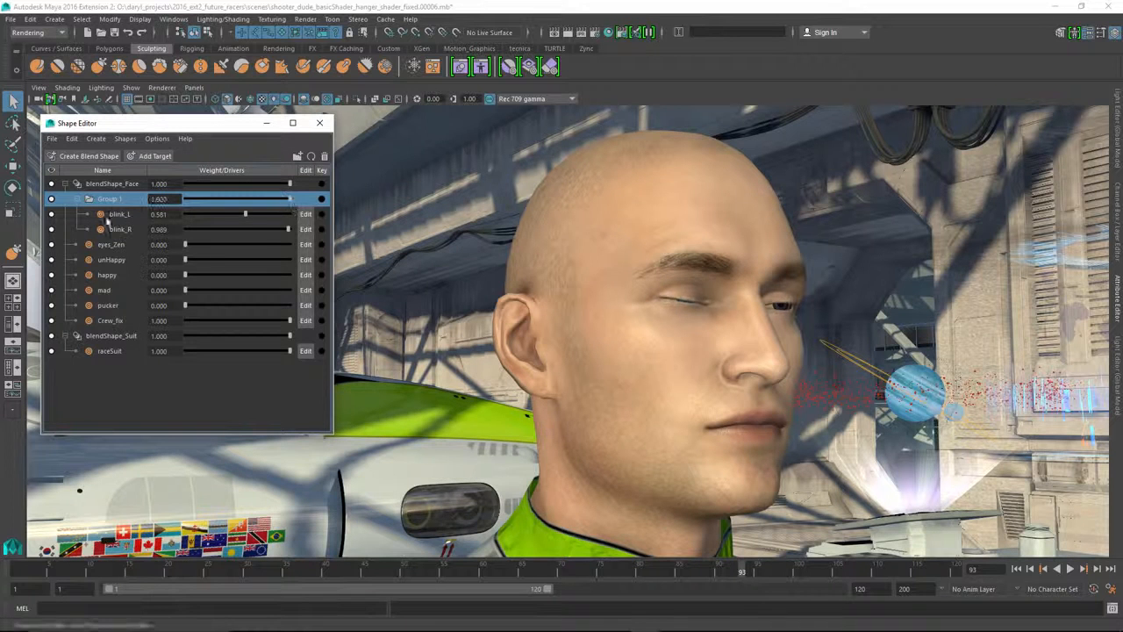
Set the unHappy target to 0.497 and move it into Group 1, with the group weight at 0.777.
drag(197, 265, 236, 261)
drag(110, 260, 117, 202)
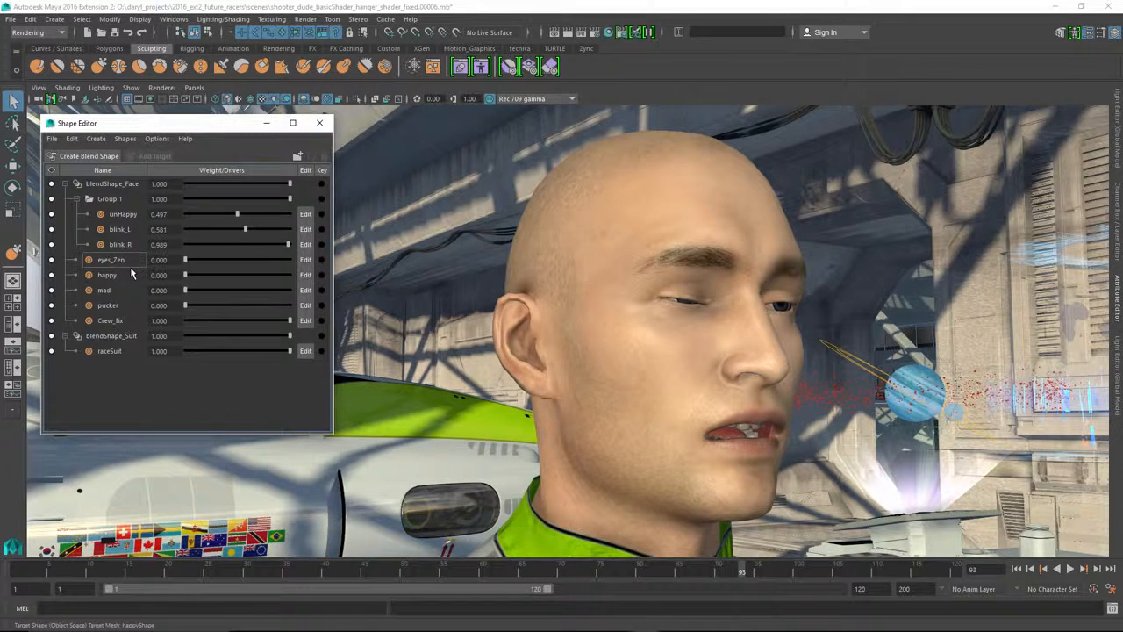
mouse_move(272, 203)
mouse_down()
mouse_move(205, 204)
mouse_move(304, 211)
mouse_move(268, 202)
mouse_up()
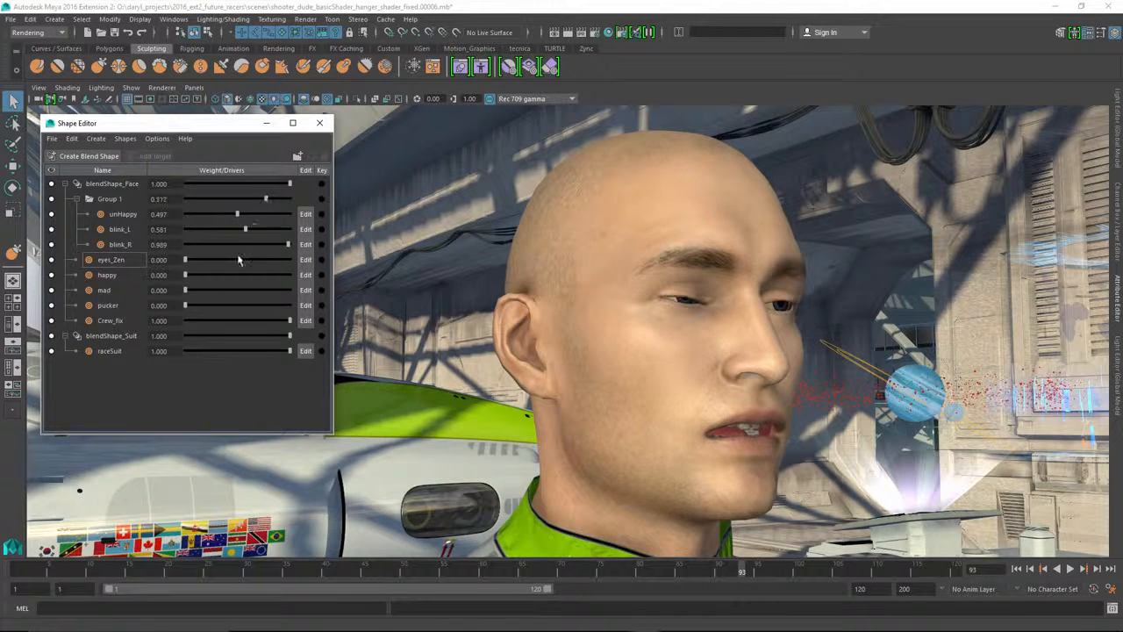
Set the pucker target to 0.458 and solo it to view its shape alone, restoring the other targets.
drag(192, 309, 233, 309)
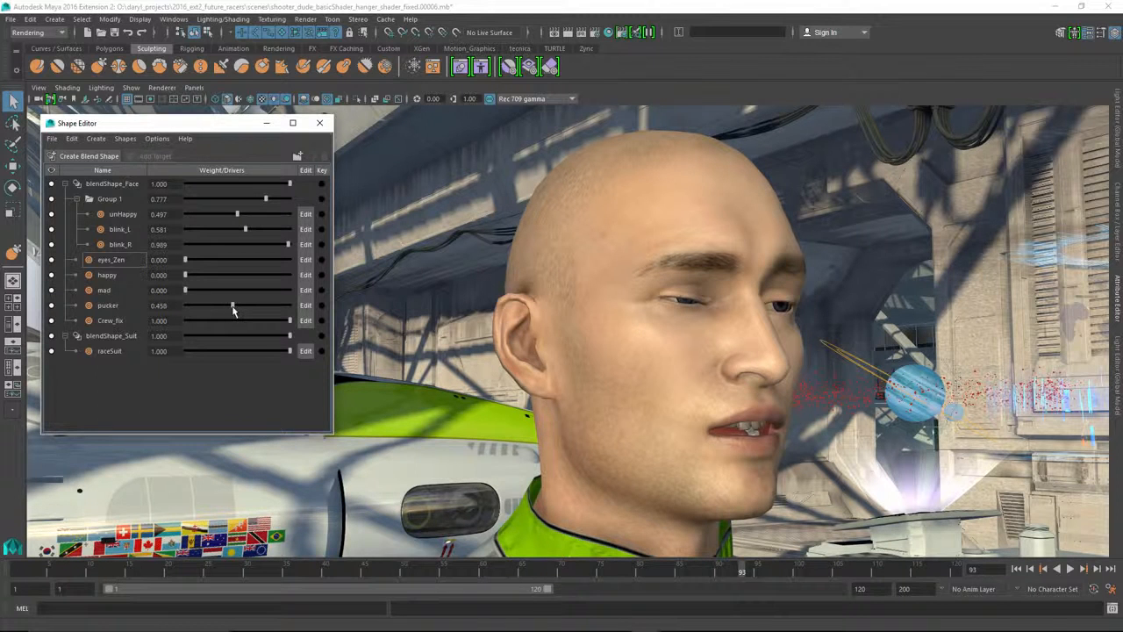
click(106, 306)
right_click(106, 306)
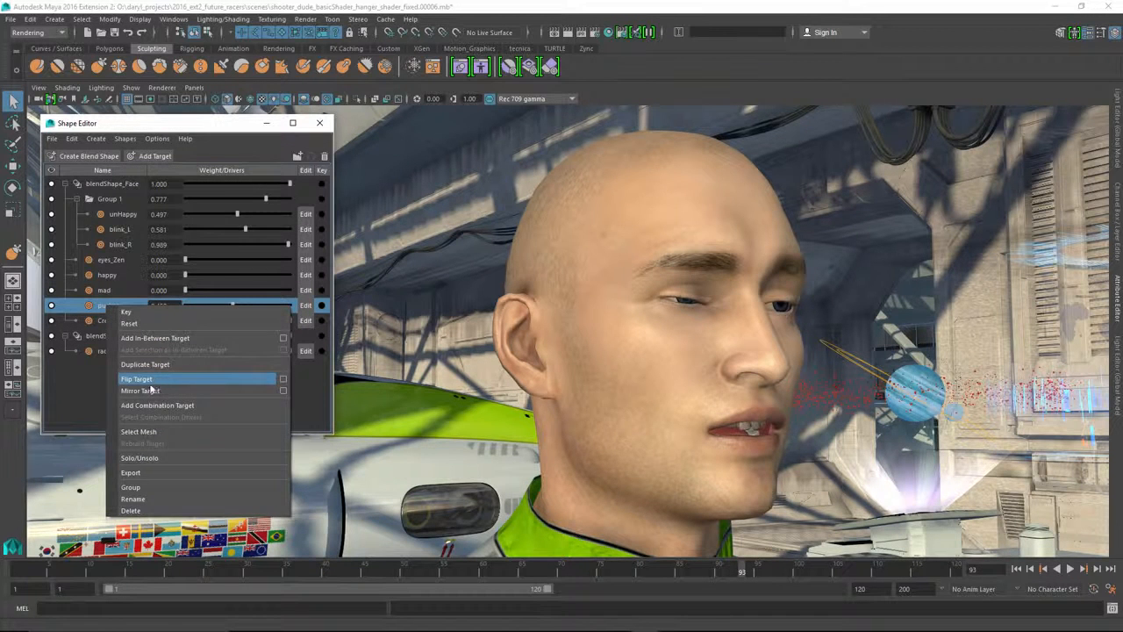
click(140, 457)
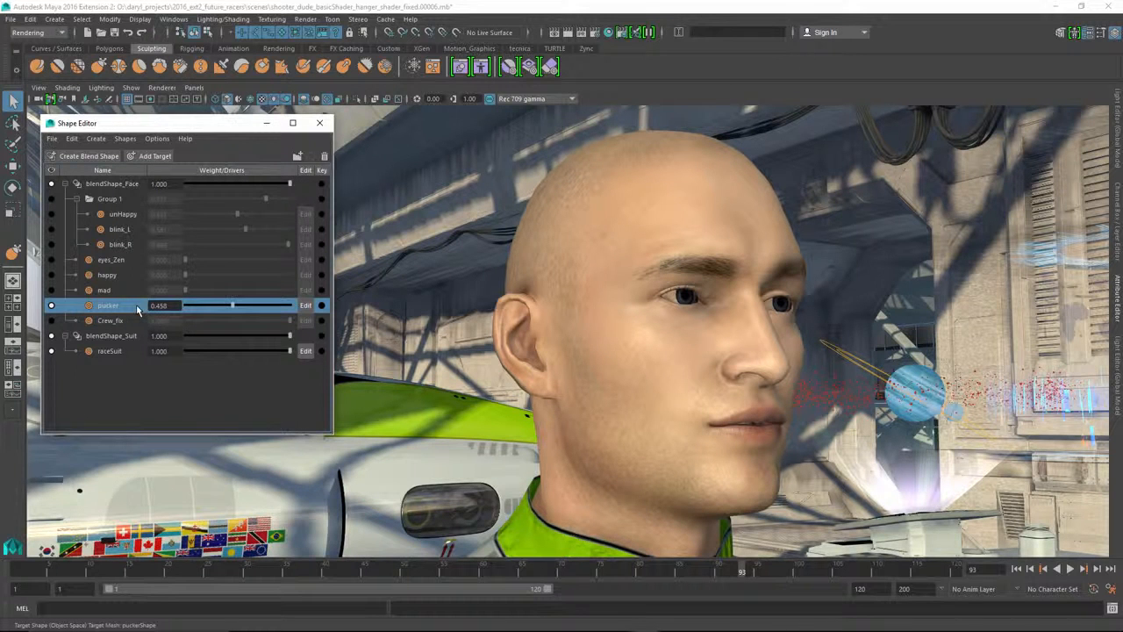
right_click(111, 309)
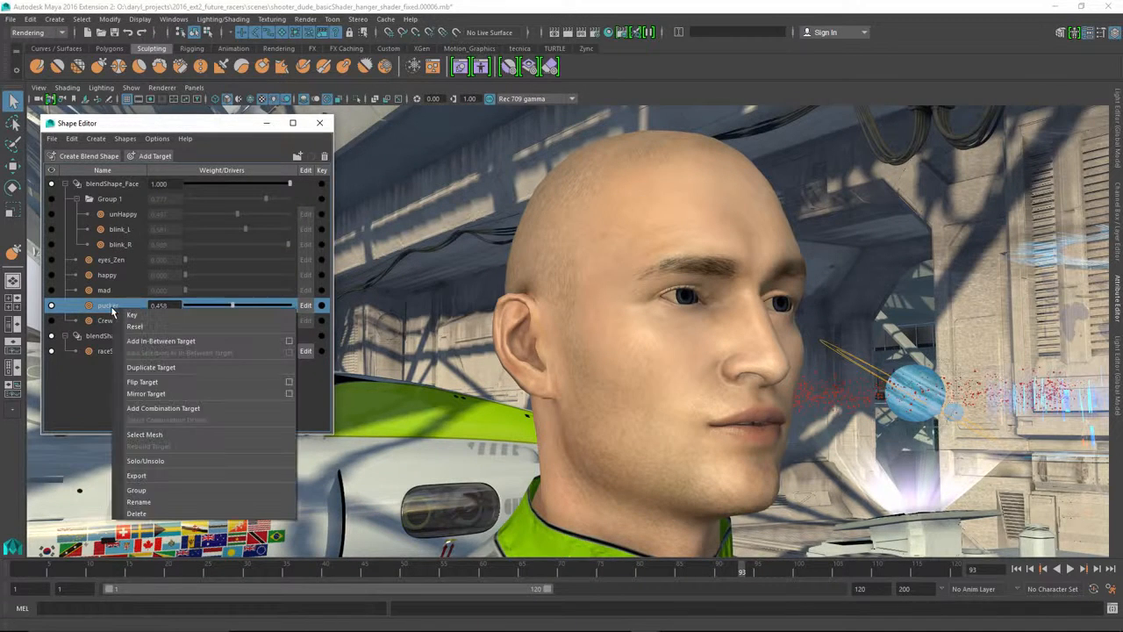
click(170, 462)
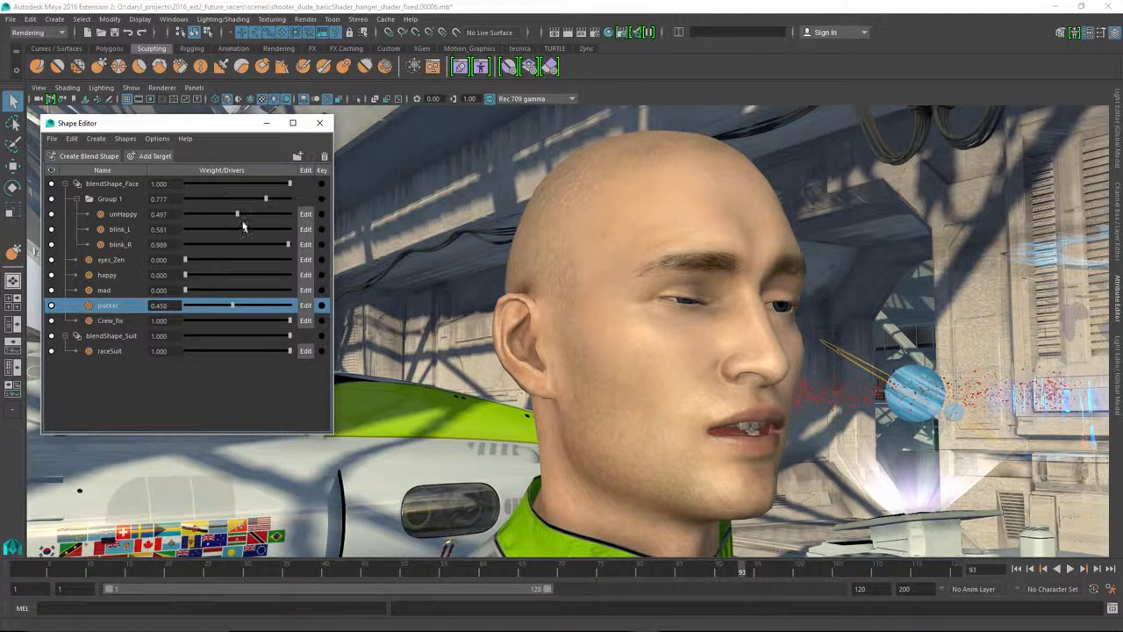
Set the weights of Group 1, the pucker target and the Crew_fix target to 0.000.
drag(264, 200, 185, 200)
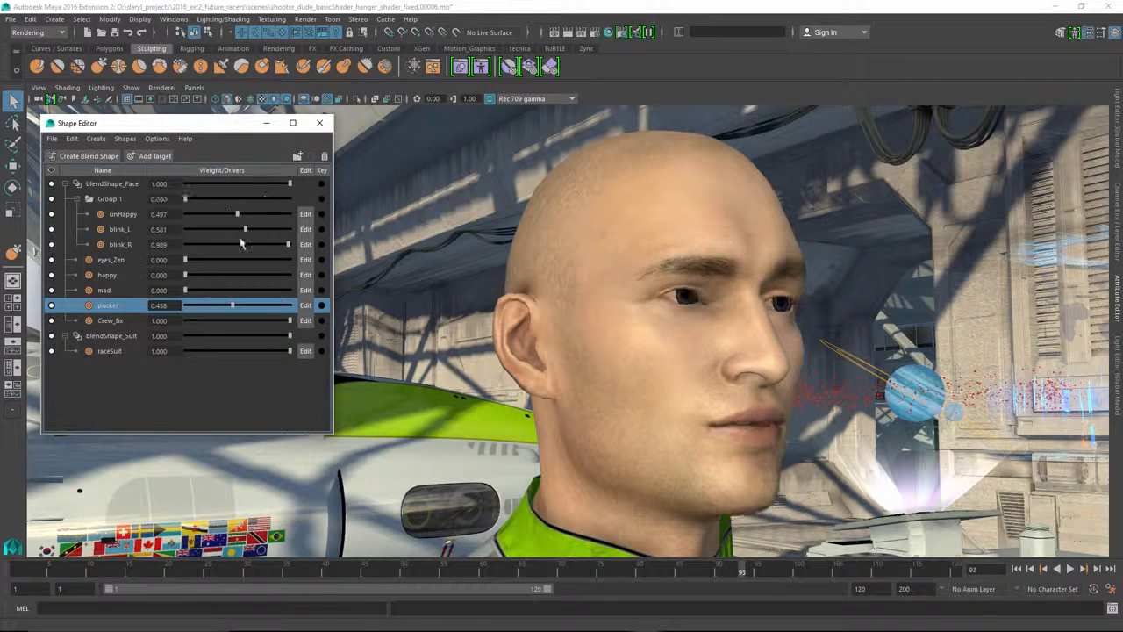
drag(233, 309, 182, 310)
drag(288, 324, 271, 329)
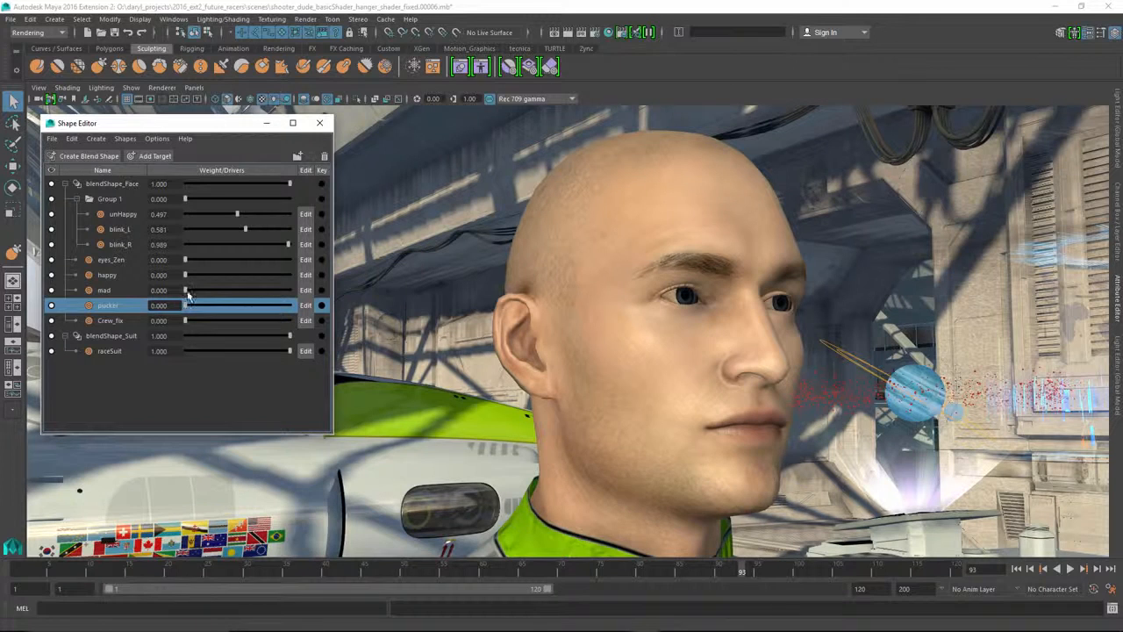
Set the mad and pucker targets to 1.000, trying the happy target at 1.000 and returning it to 0.000.
drag(185, 291, 301, 292)
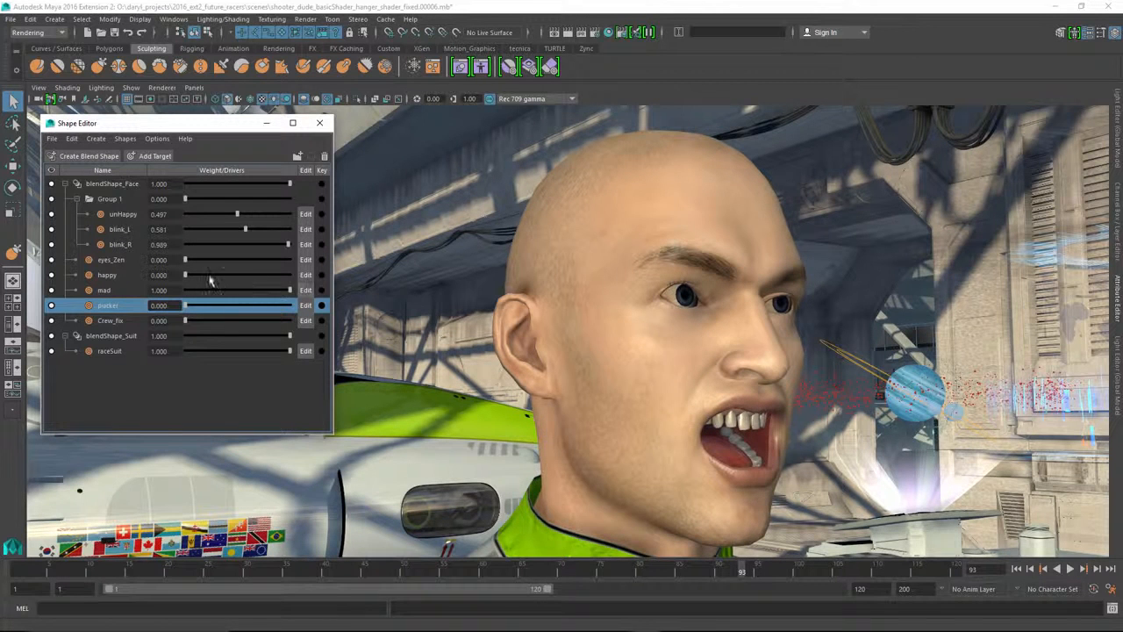
drag(187, 277, 318, 282)
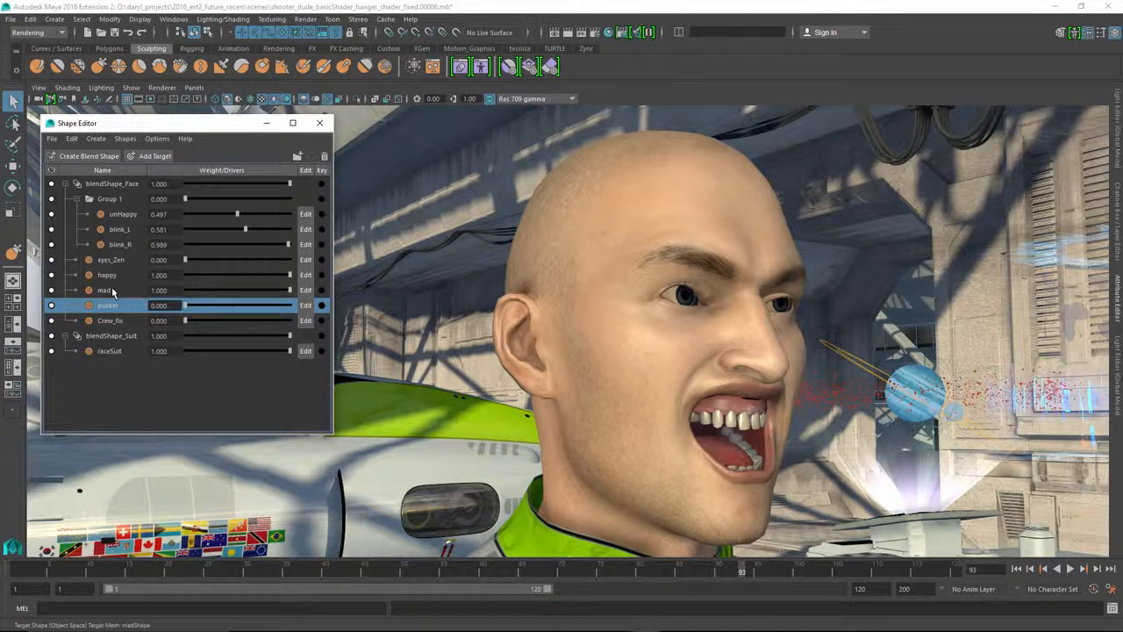
drag(291, 276, 293, 307)
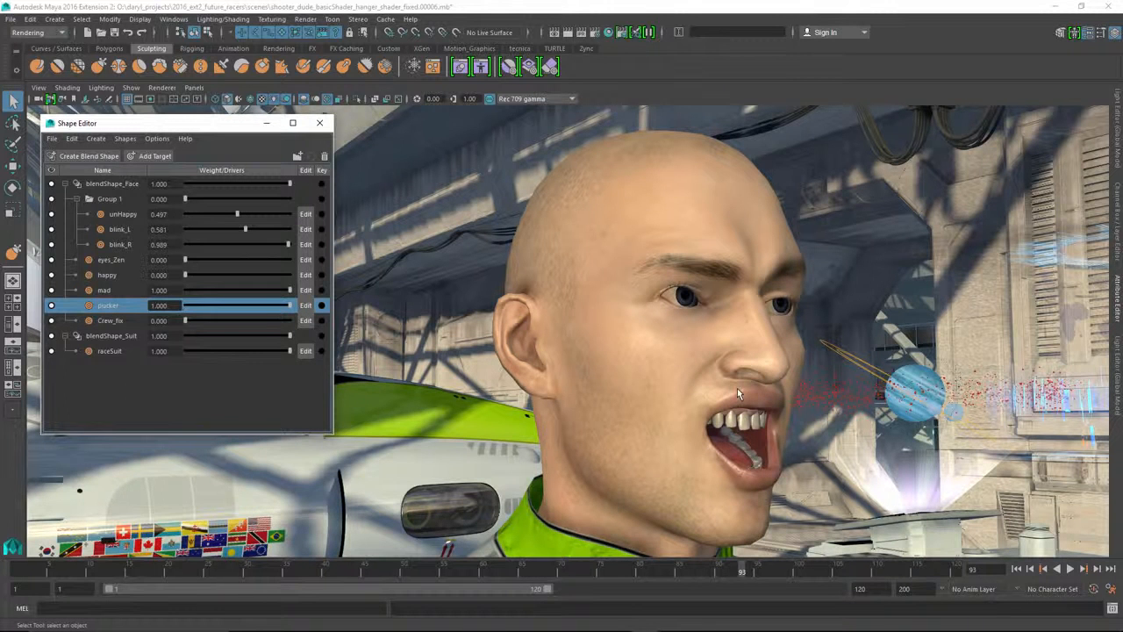
Add a combination target driven by the mad and pucker targets.
ctrl+click(108, 291)
right_click(104, 294)
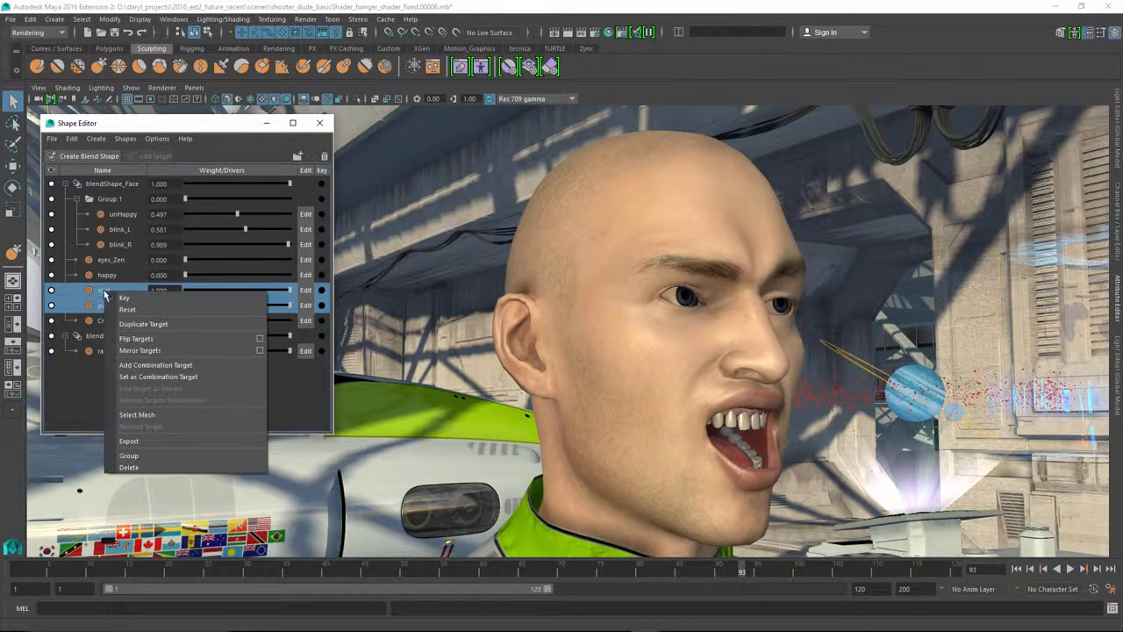
click(219, 369)
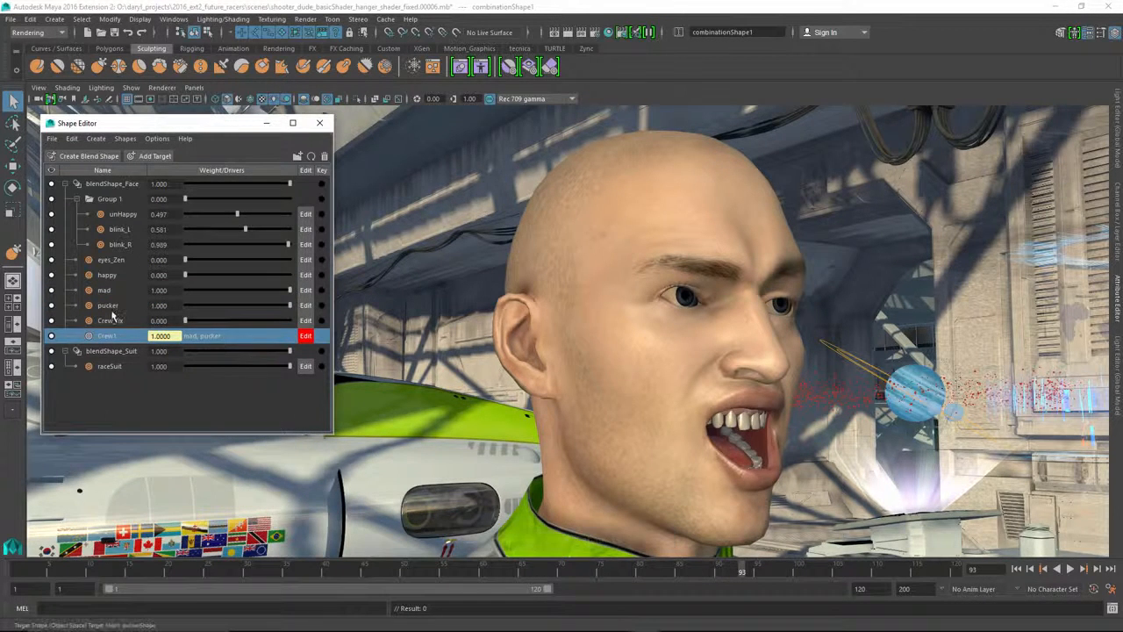
Sculpt the mad and pucker combination target with the Grab tool, pulling the mouth corners inward, and end its editing with the head deselected.
click(100, 67)
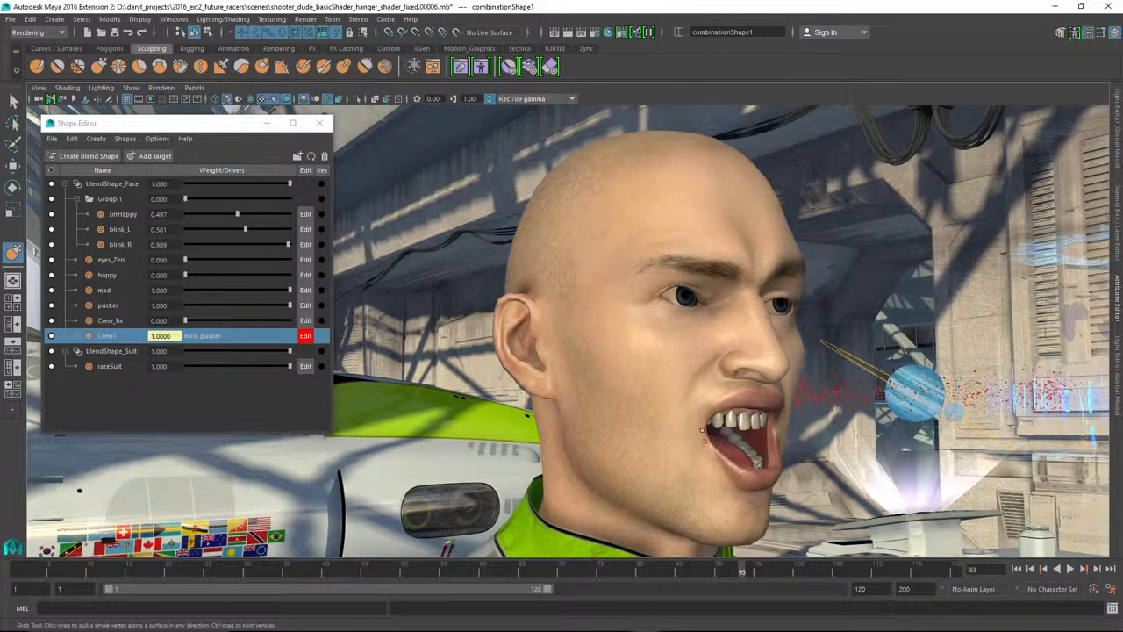
mouse_move(703, 437)
alt+mouse_down()
mouse_move(588, 430)
mouse_move(589, 405)
alt+mouse_up()
click(576, 411)
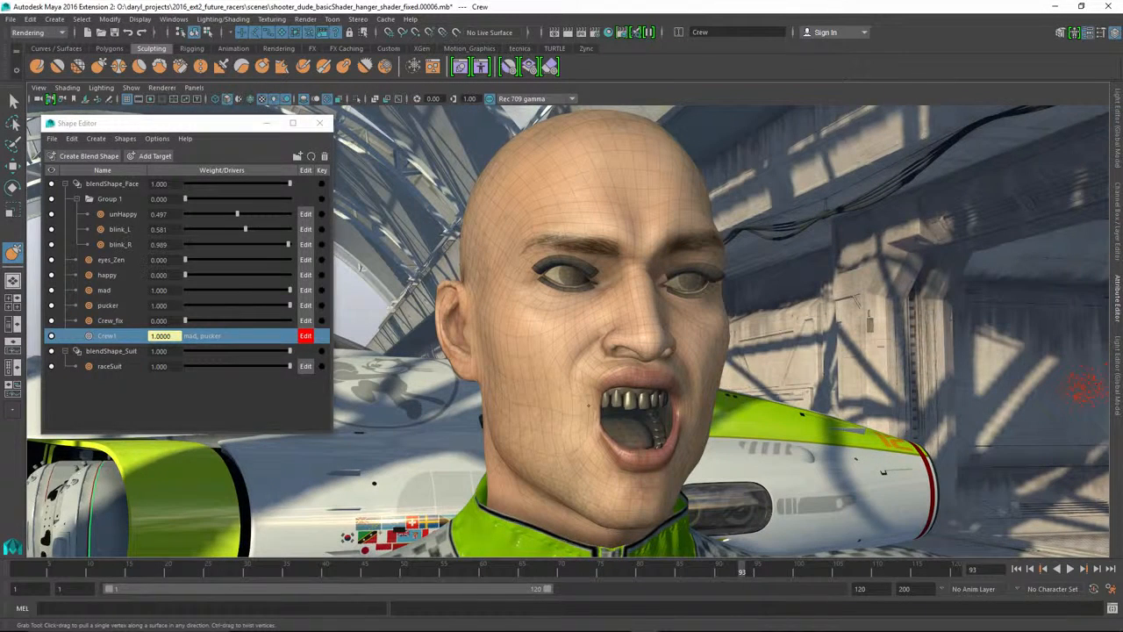
drag(689, 410, 679, 411)
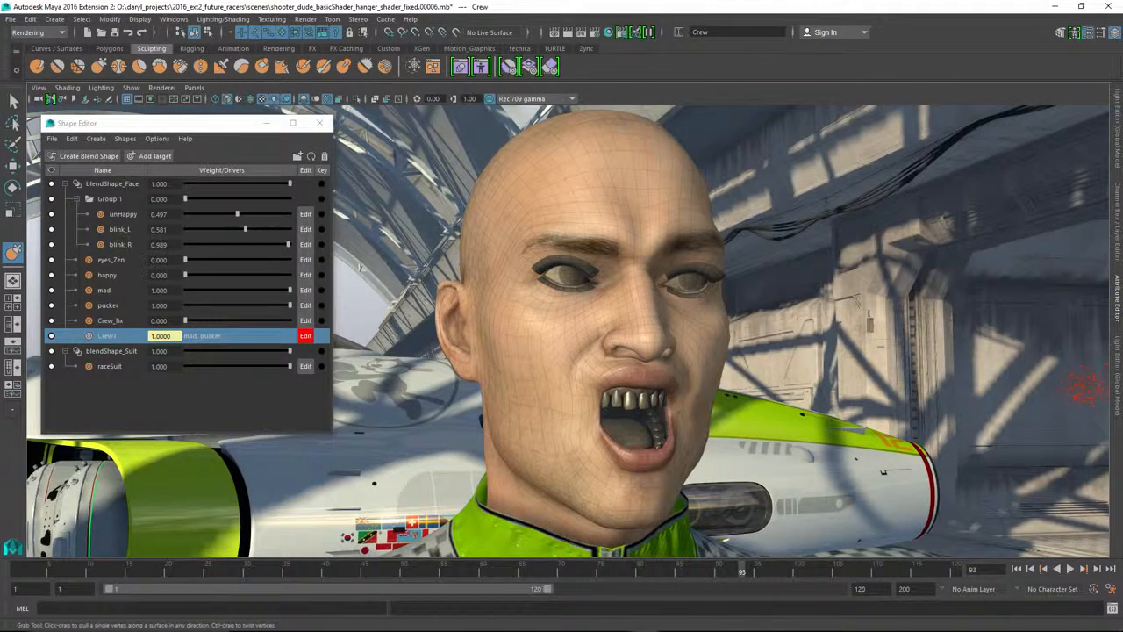
drag(597, 376, 616, 364)
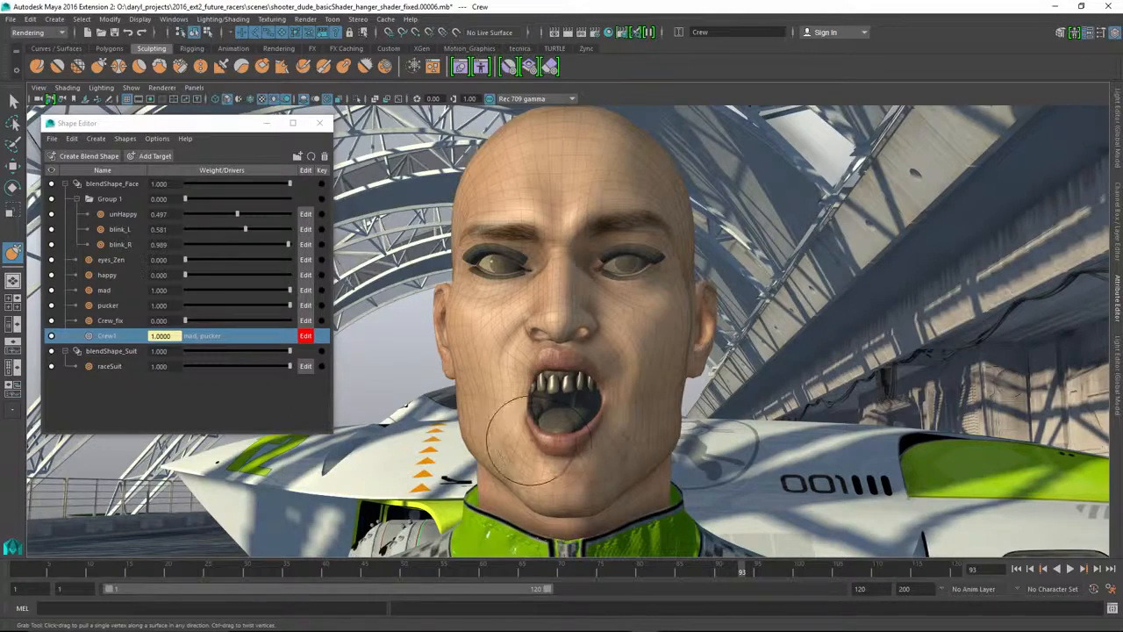
mouse_move(534, 441)
alt+mouse_down()
mouse_move(608, 452)
mouse_move(609, 427)
mouse_move(561, 419)
alt+mouse_up()
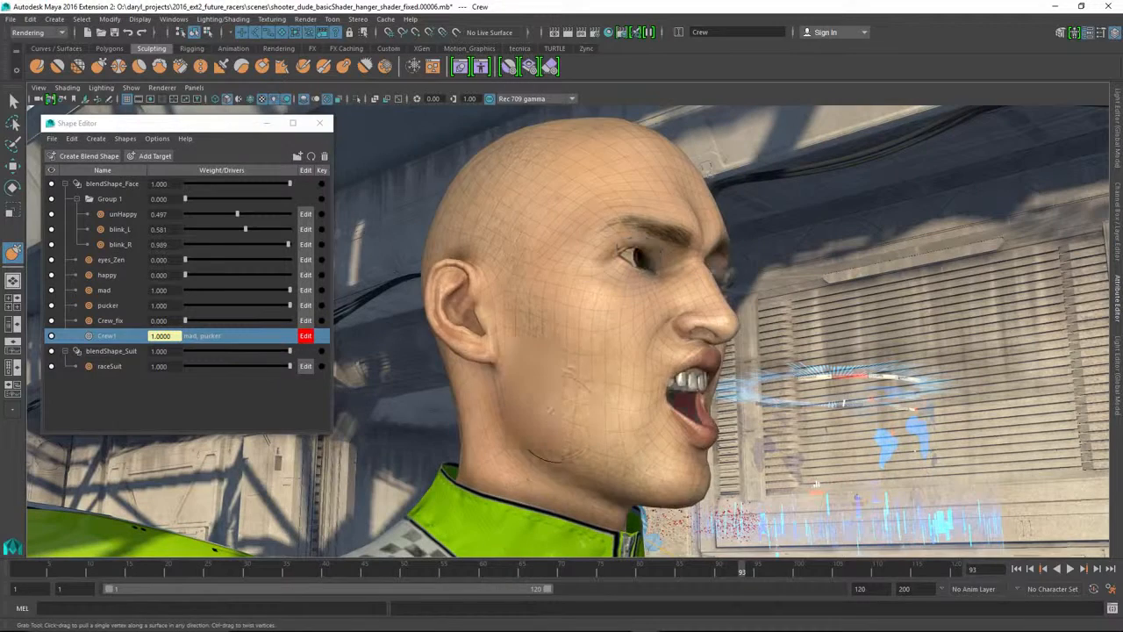
key(w)
click(306, 336)
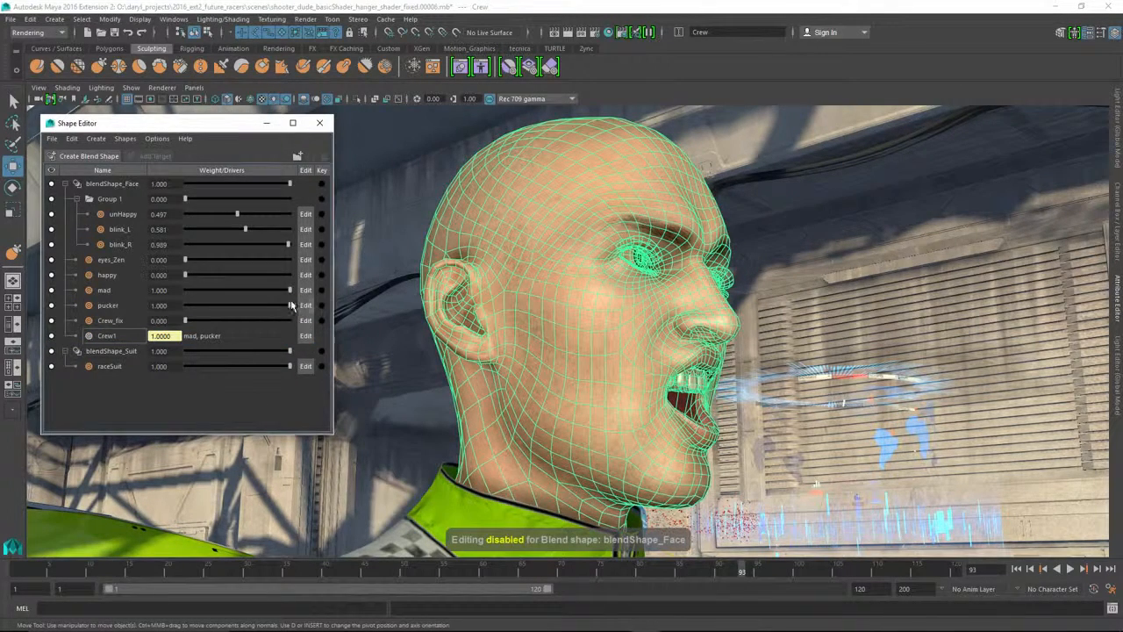
click(401, 222)
key(bracketleft)
key(bracketleft)
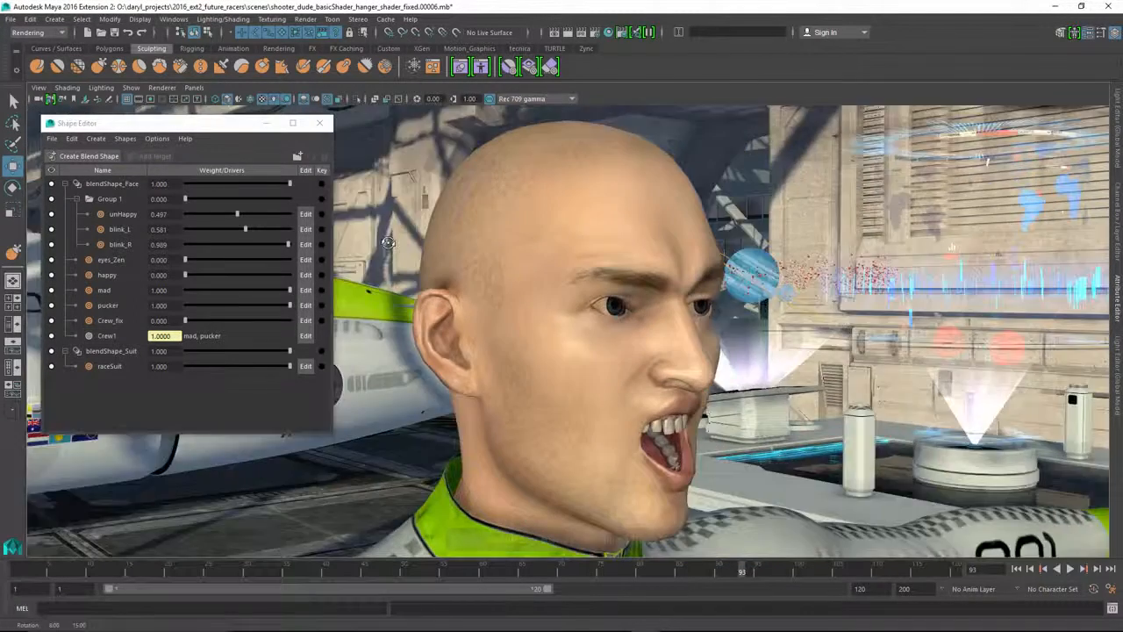
Test the combination target by varying its two driver weights, ending with pucker at 0.000 and mad at 0.525.
drag(288, 305, 133, 307)
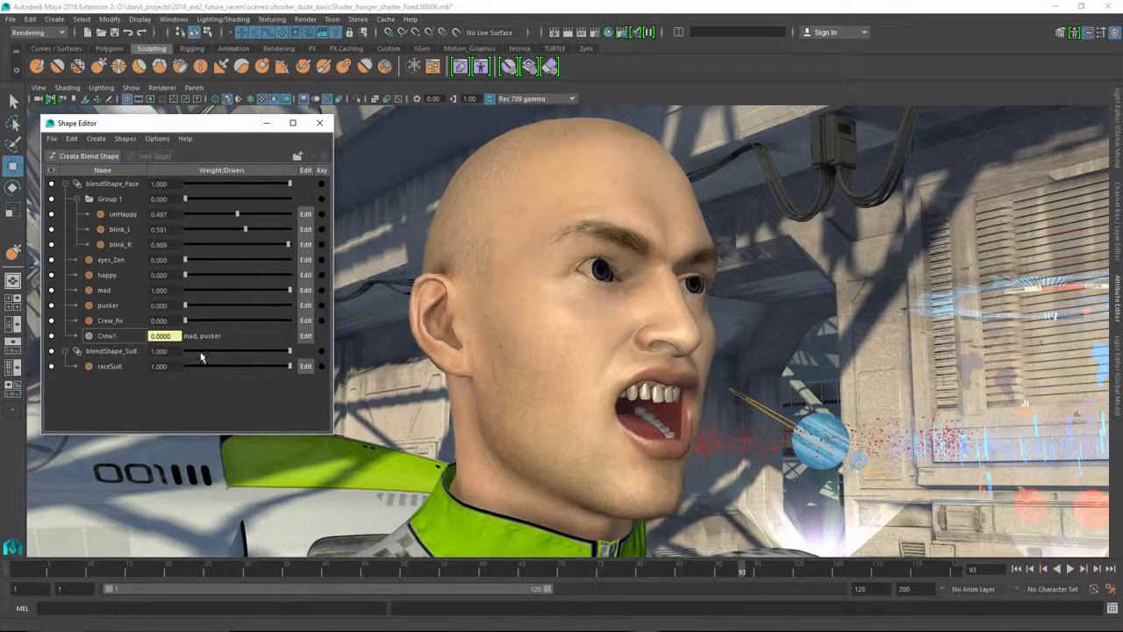
drag(287, 291, 256, 306)
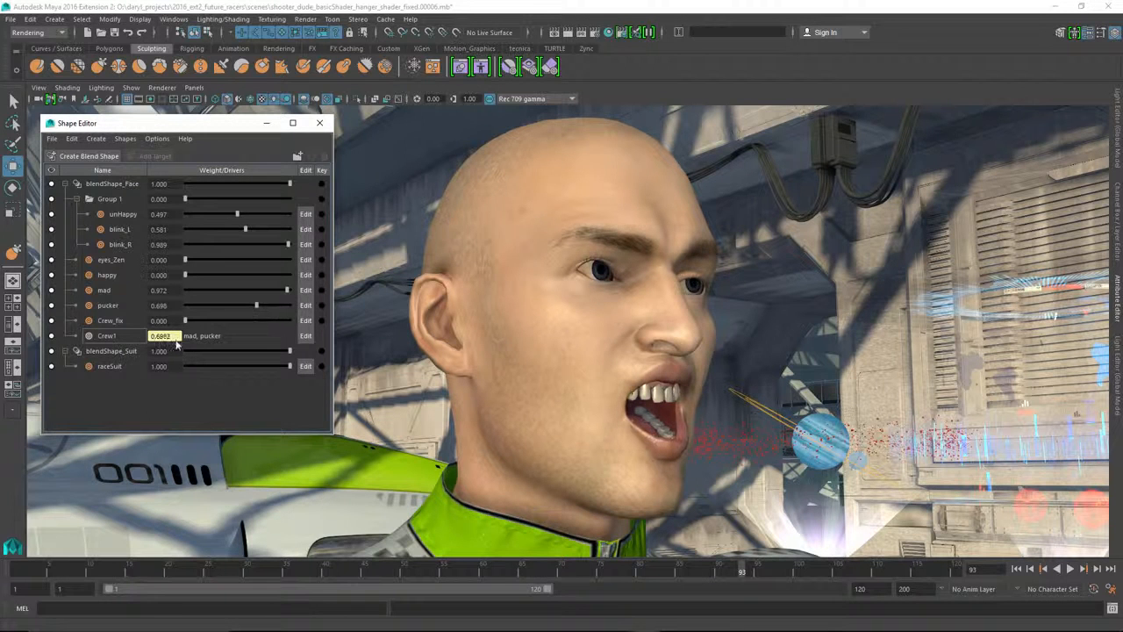
drag(282, 290, 239, 306)
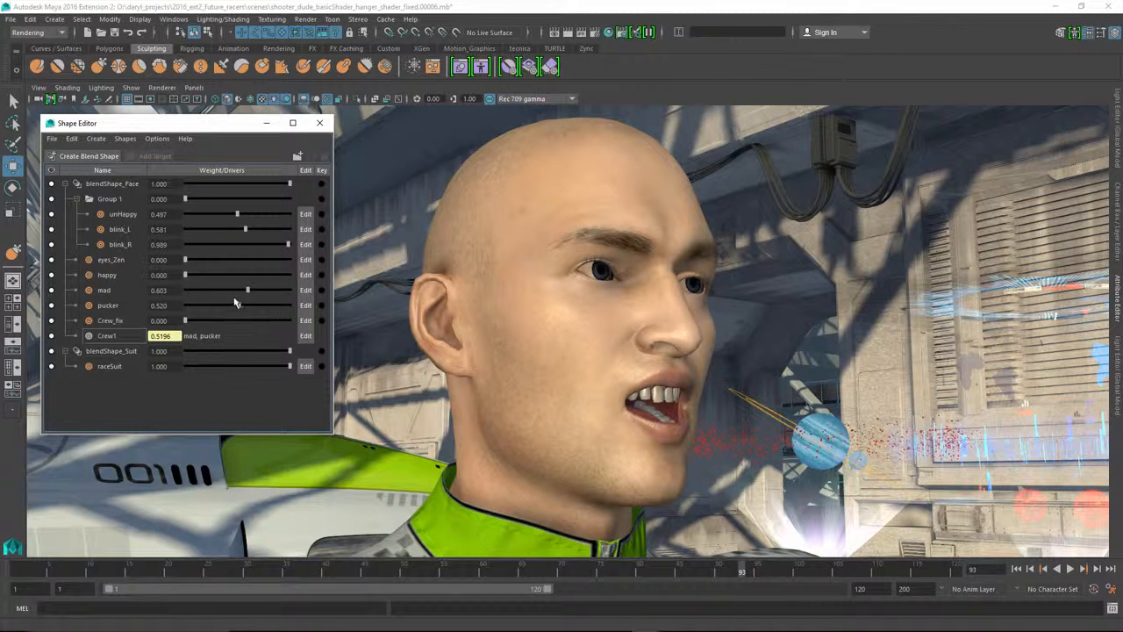
drag(238, 306, 185, 306)
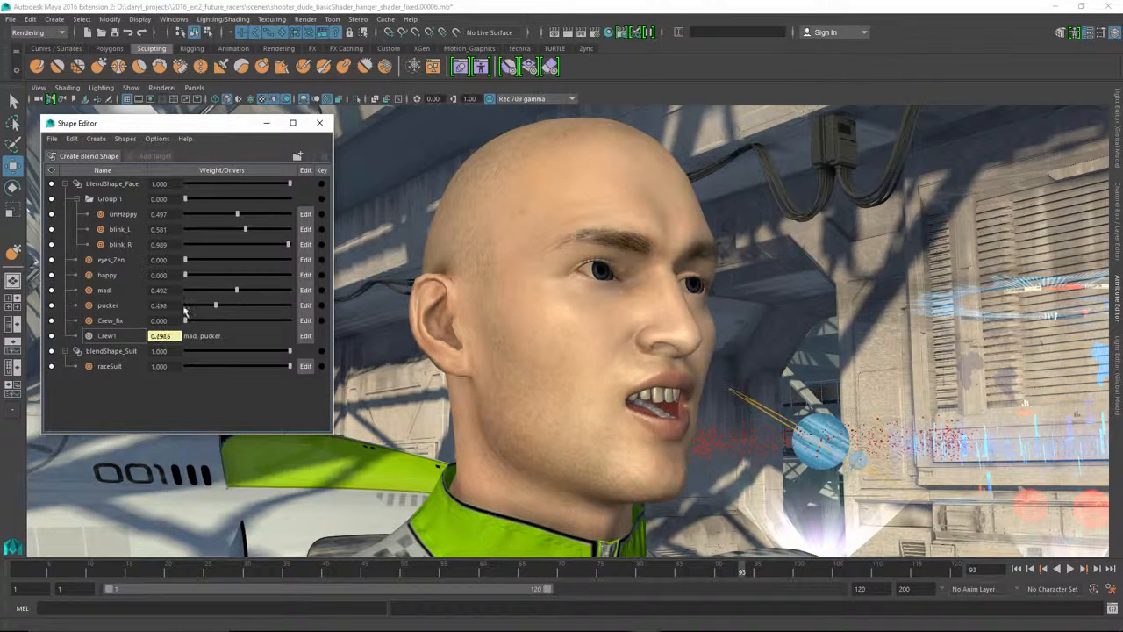
mouse_move(246, 290)
mouse_down()
mouse_move(185, 292)
mouse_move(267, 292)
mouse_move(240, 291)
mouse_up()
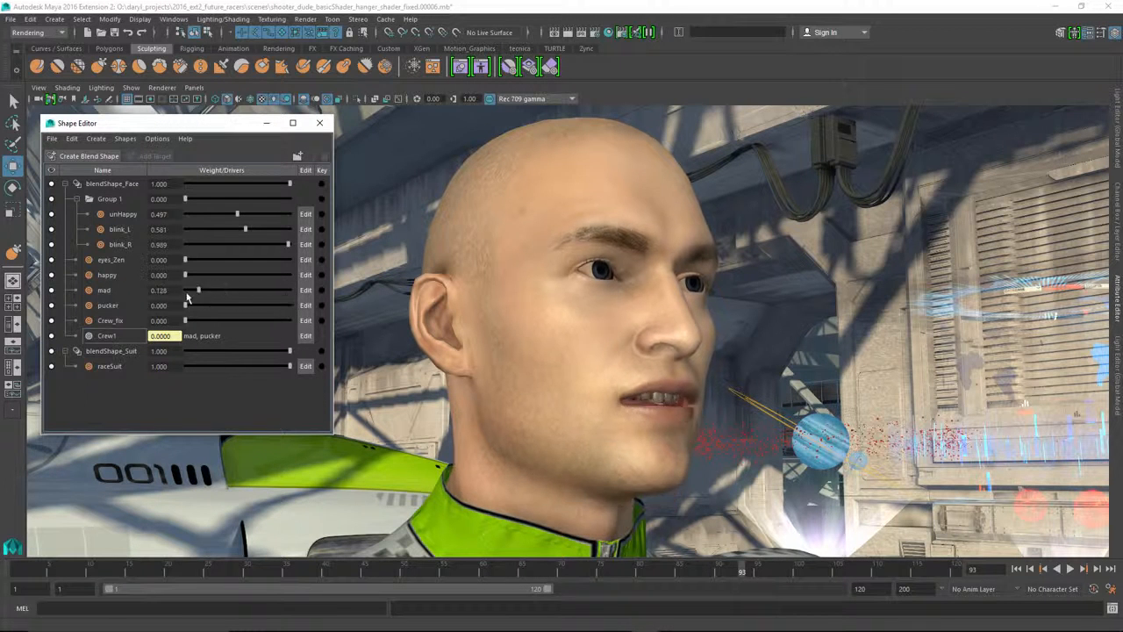
Add a relative in-between target to the mad target at its current weight, with topology checking on.
right_click(107, 289)
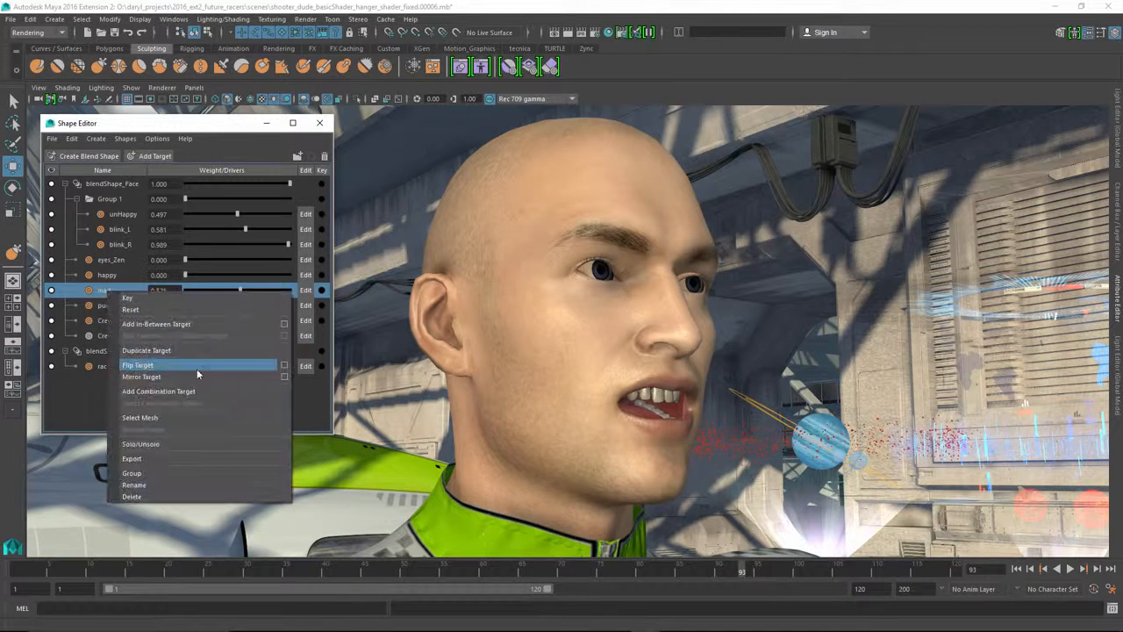
click(284, 324)
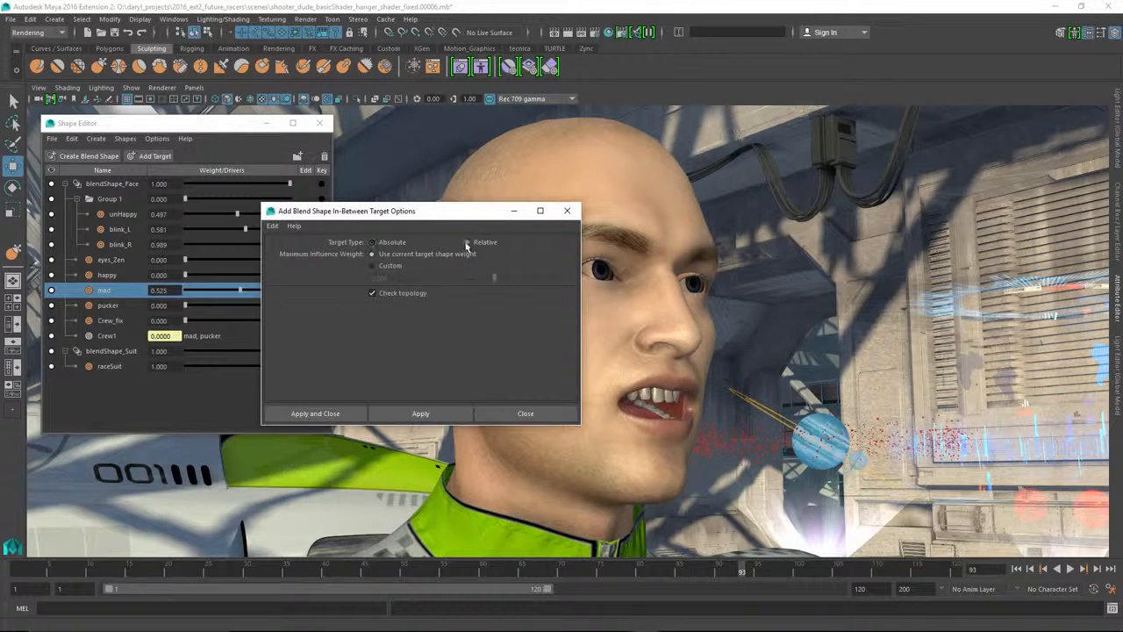
click(412, 413)
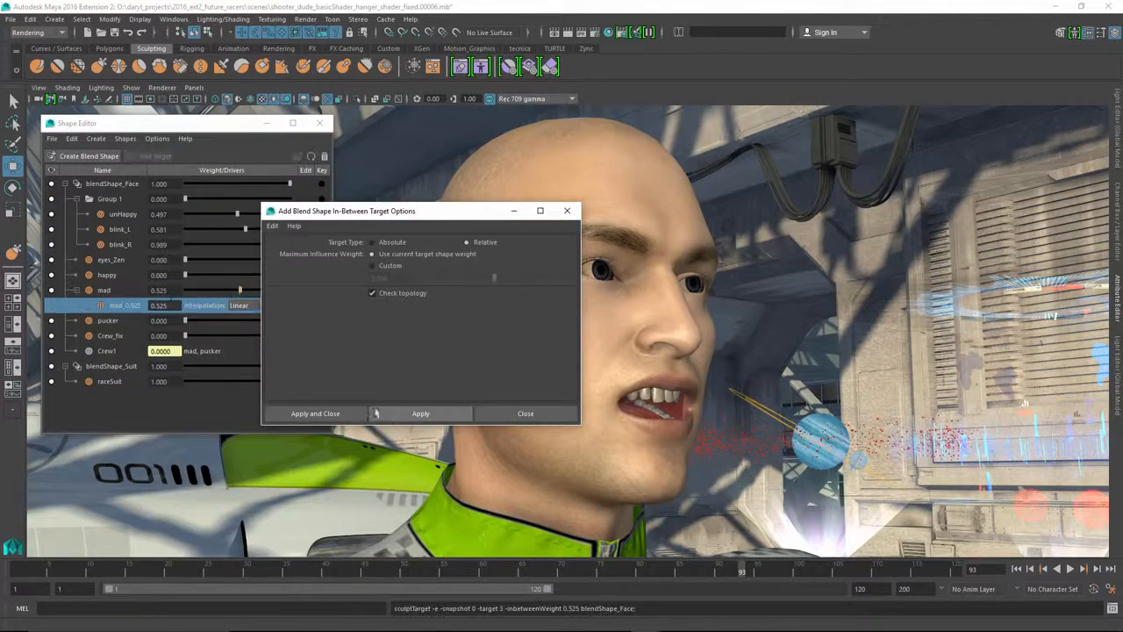
click(531, 414)
Reshape the upper lip on the mad in-between target with the Grab tool in side view and end its editing.
alt+drag(537, 404, 584, 385)
alt+drag(654, 387, 654, 394)
alt+middle_drag(654, 394, 587, 369)
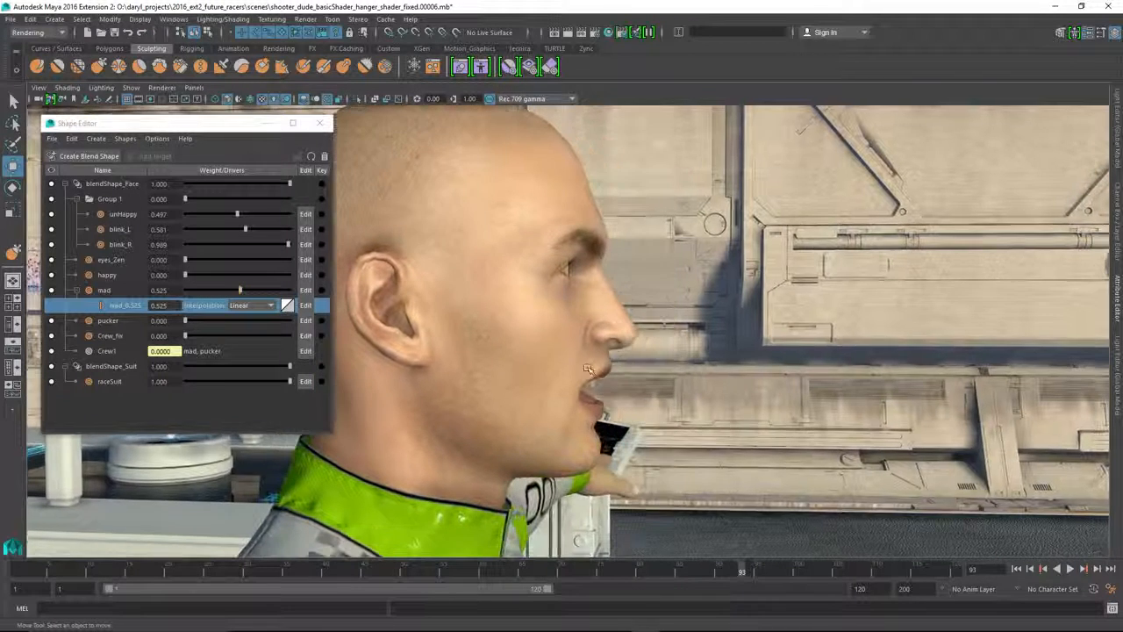
click(305, 305)
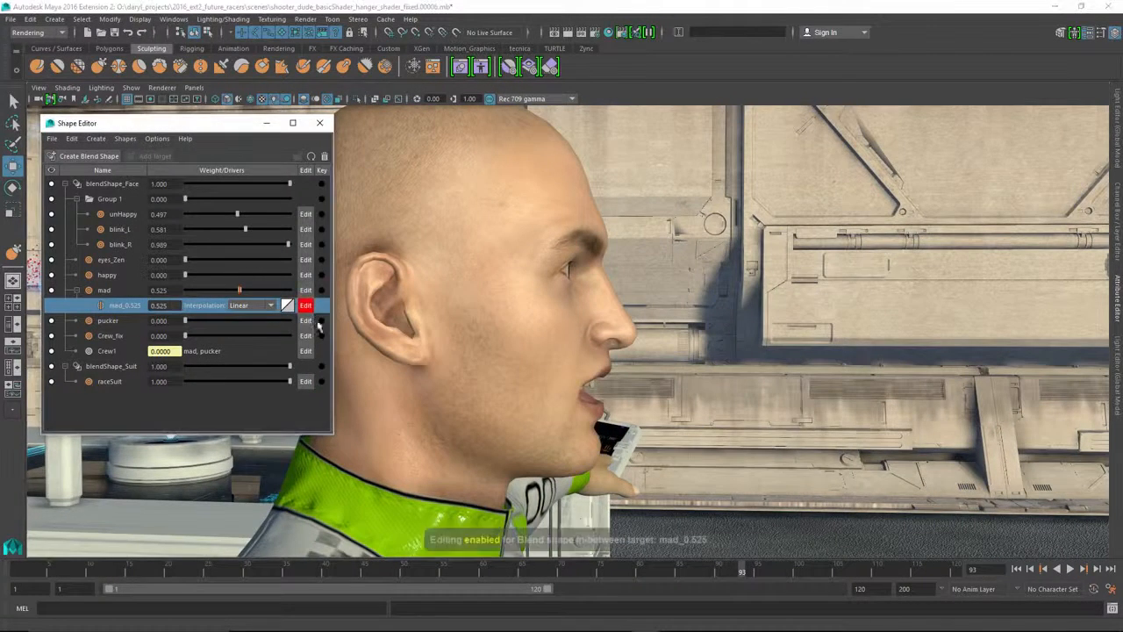
click(77, 67)
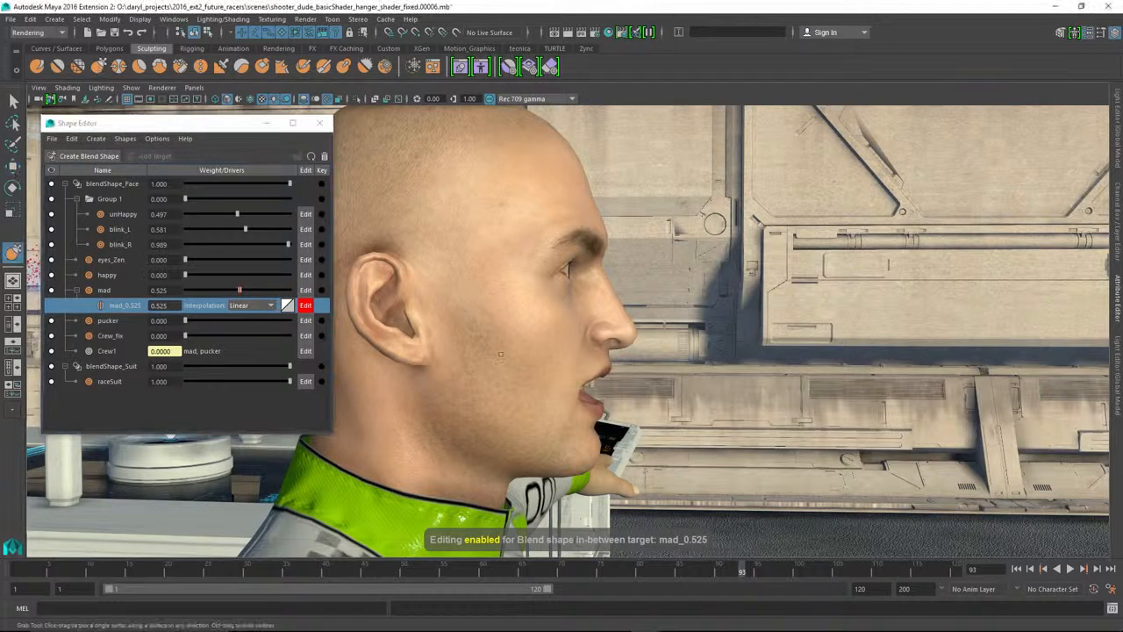
click(536, 397)
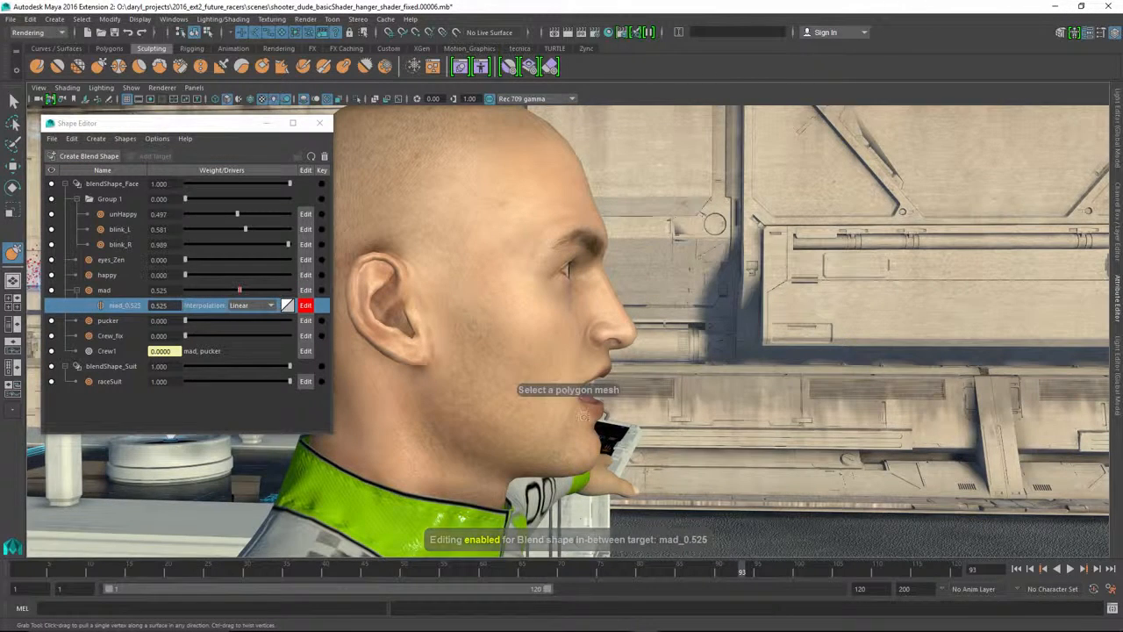
mouse_move(605, 416)
alt+mouse_down()
mouse_move(564, 403)
mouse_move(590, 381)
mouse_move(614, 414)
alt+mouse_up()
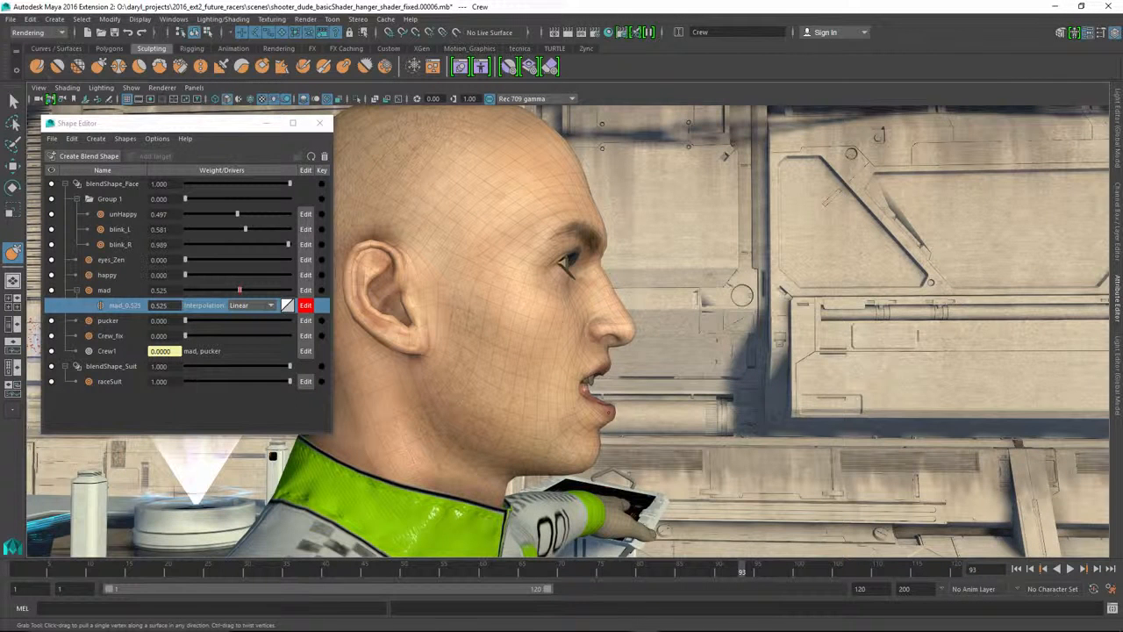
mouse_move(606, 365)
mouse_down()
mouse_move(620, 369)
mouse_move(580, 373)
mouse_up()
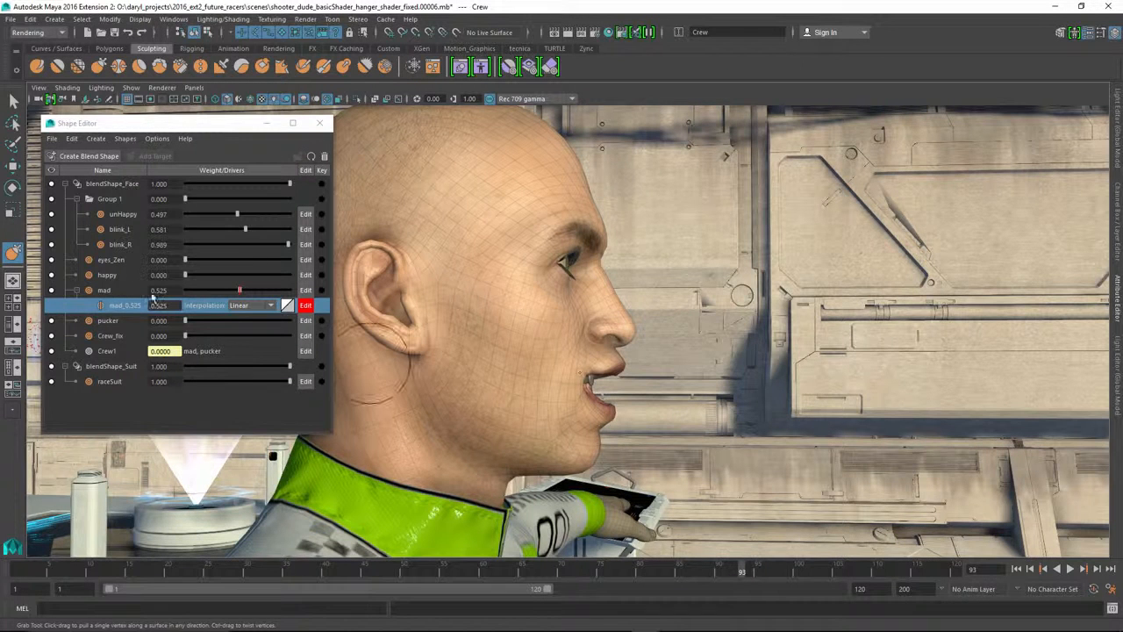
click(305, 305)
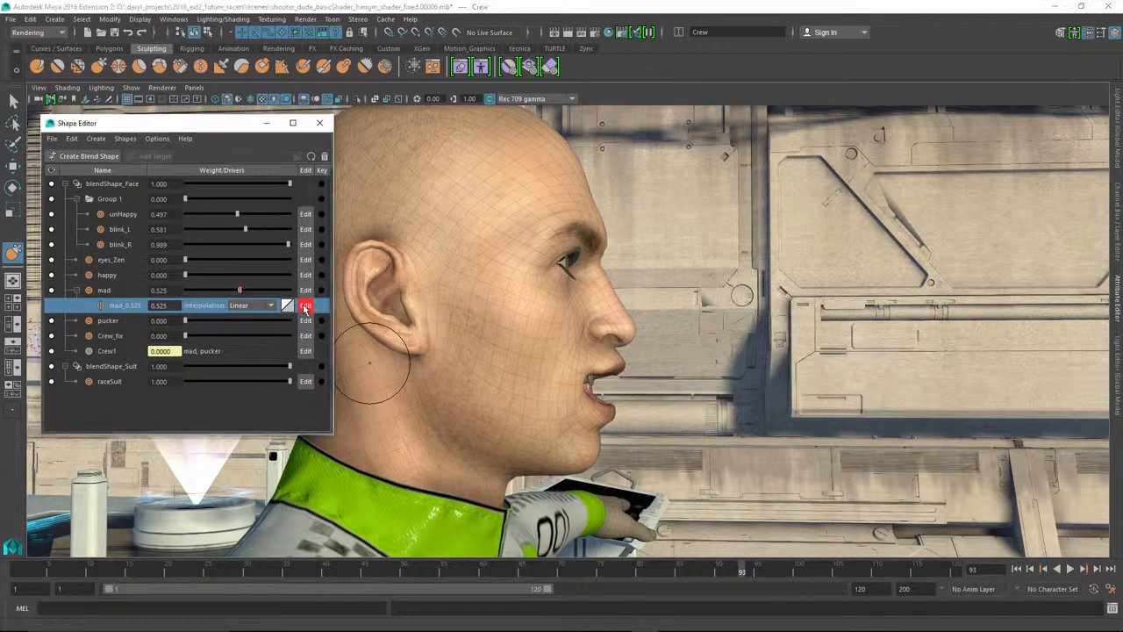
Bow the mad in-between target's interpolation falloff curve upward into a custom shape and set the mad weight to 0.816.
mouse_move(237, 294)
mouse_down()
mouse_move(153, 292)
mouse_move(282, 291)
mouse_move(242, 294)
mouse_up()
click(287, 304)
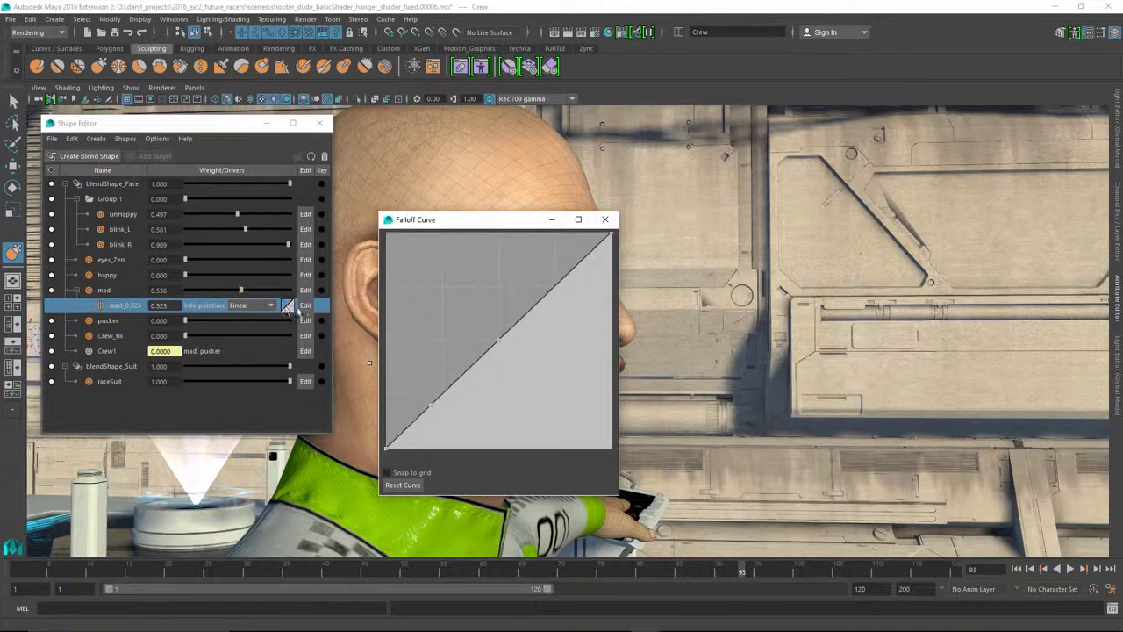
drag(496, 344, 459, 305)
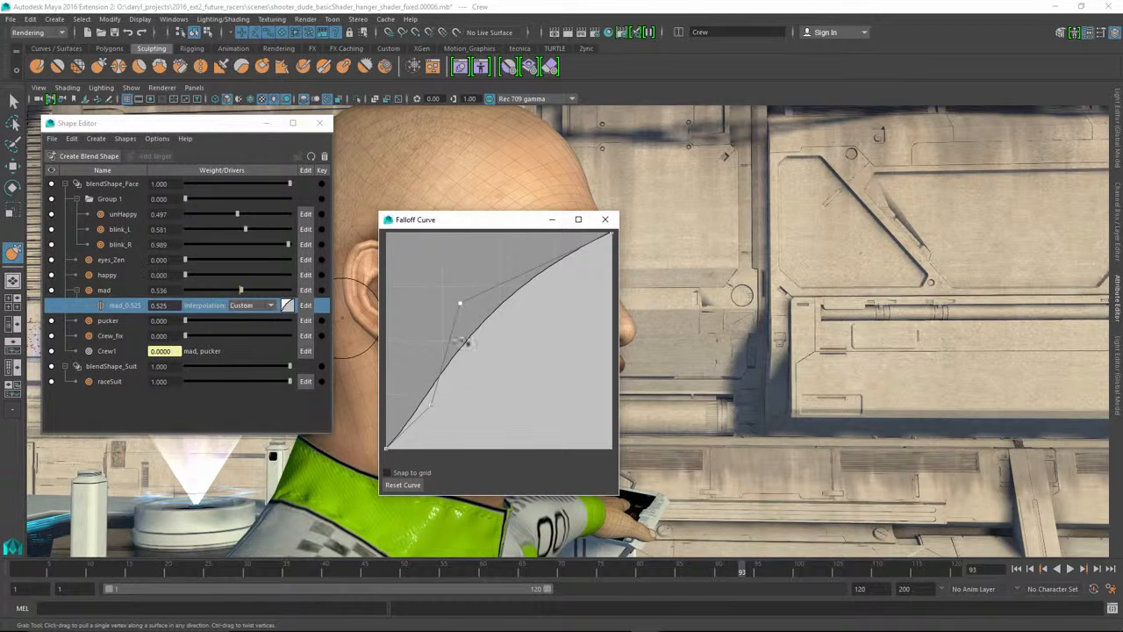
drag(432, 408, 405, 372)
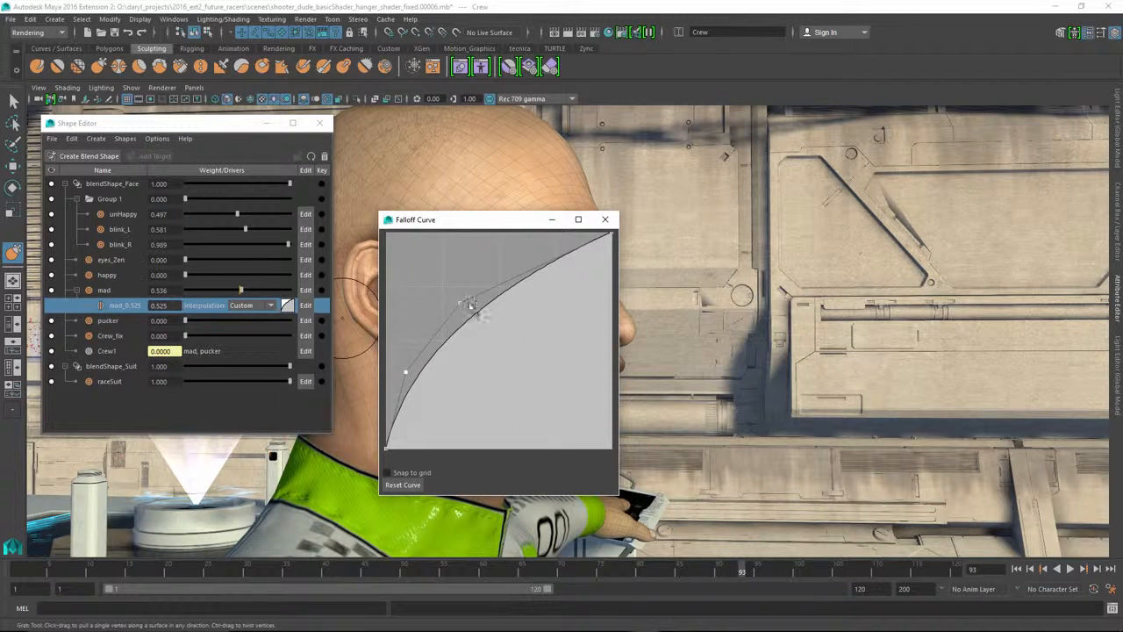
drag(456, 291, 437, 257)
click(605, 220)
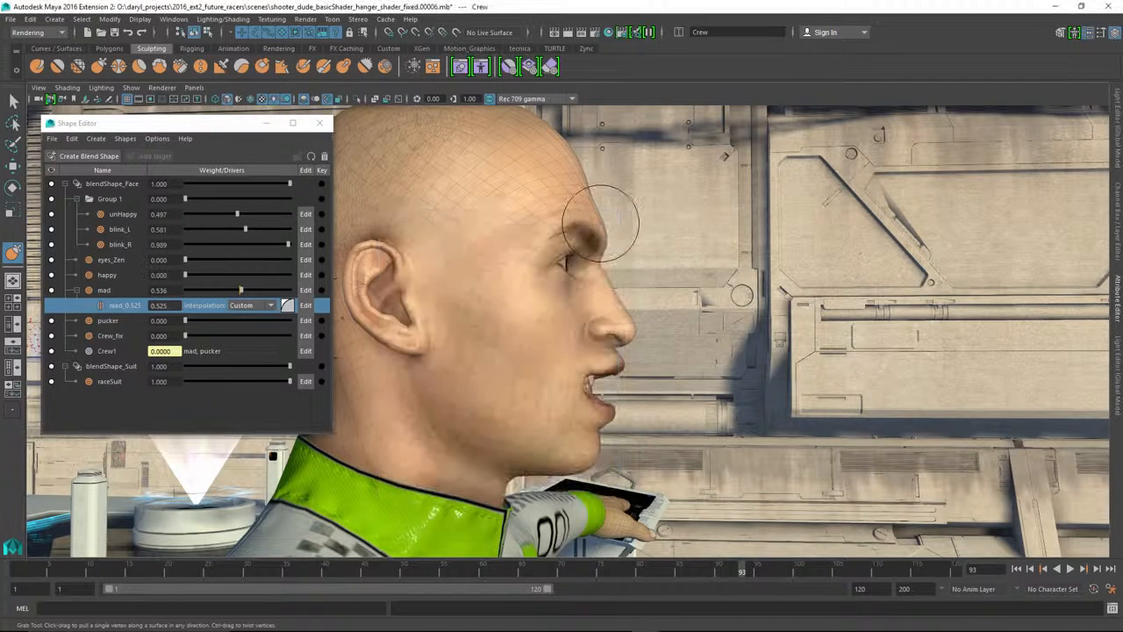
drag(241, 290, 270, 303)
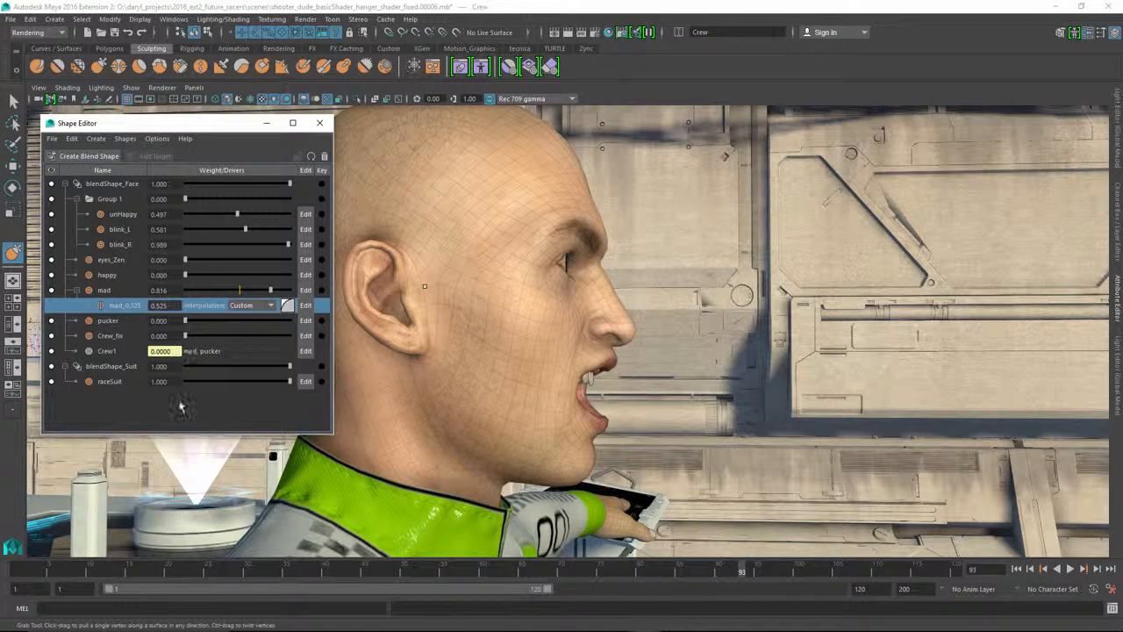